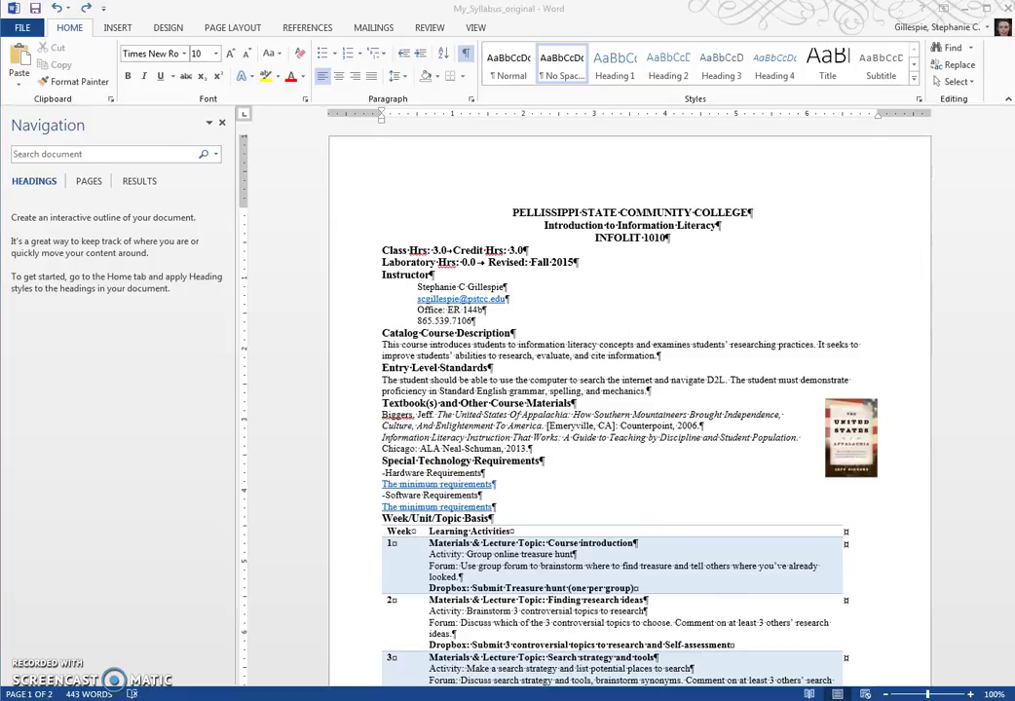
- Switch to the browser and review the three-step accessibility workshop outline
key("alt+Tab")
left_click_drag(757, 29, 755, 16)
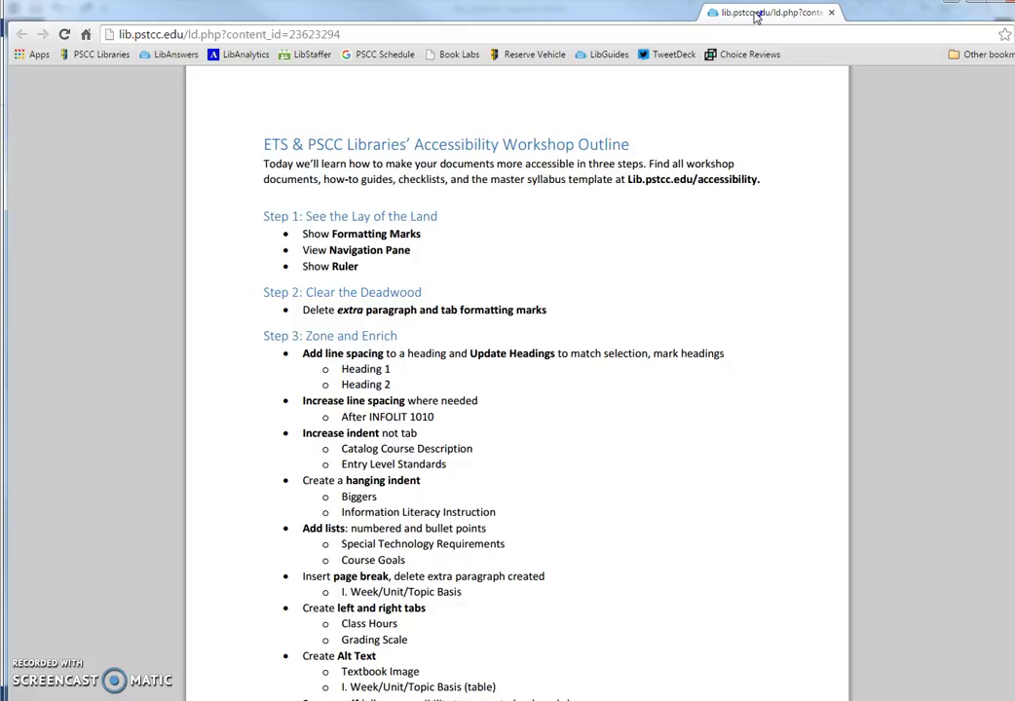
- Switch to the Word document Document1 and examine how its Thesis, Topic Sentence and Support lines use heading levels
key("alt+Tab")
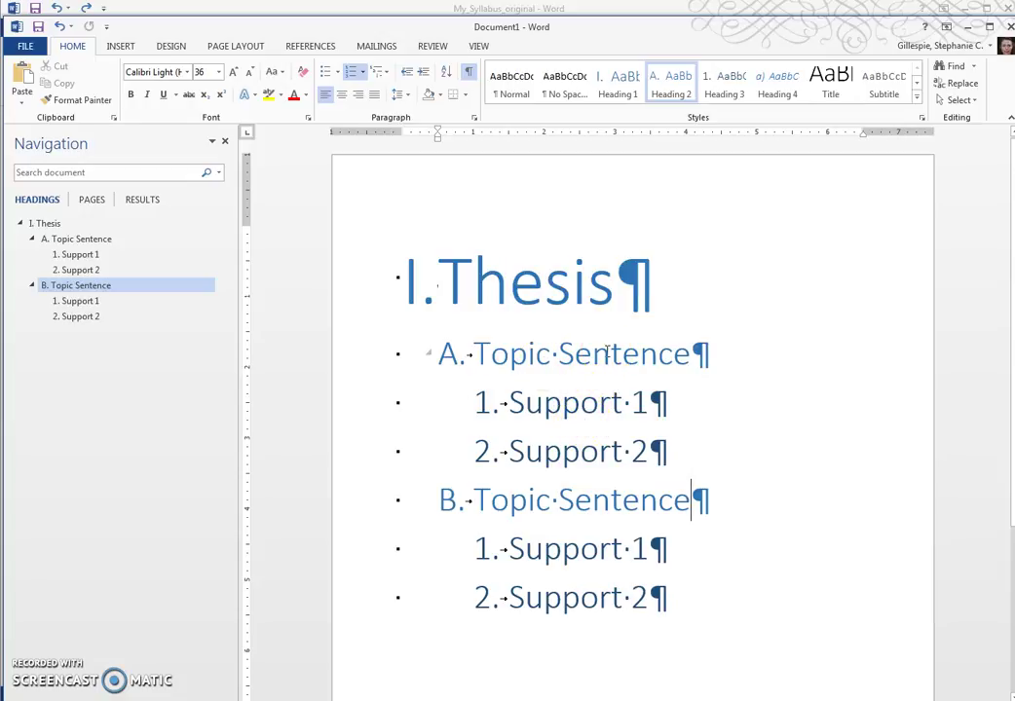
left_click_drag(578, 609, 565, 555)
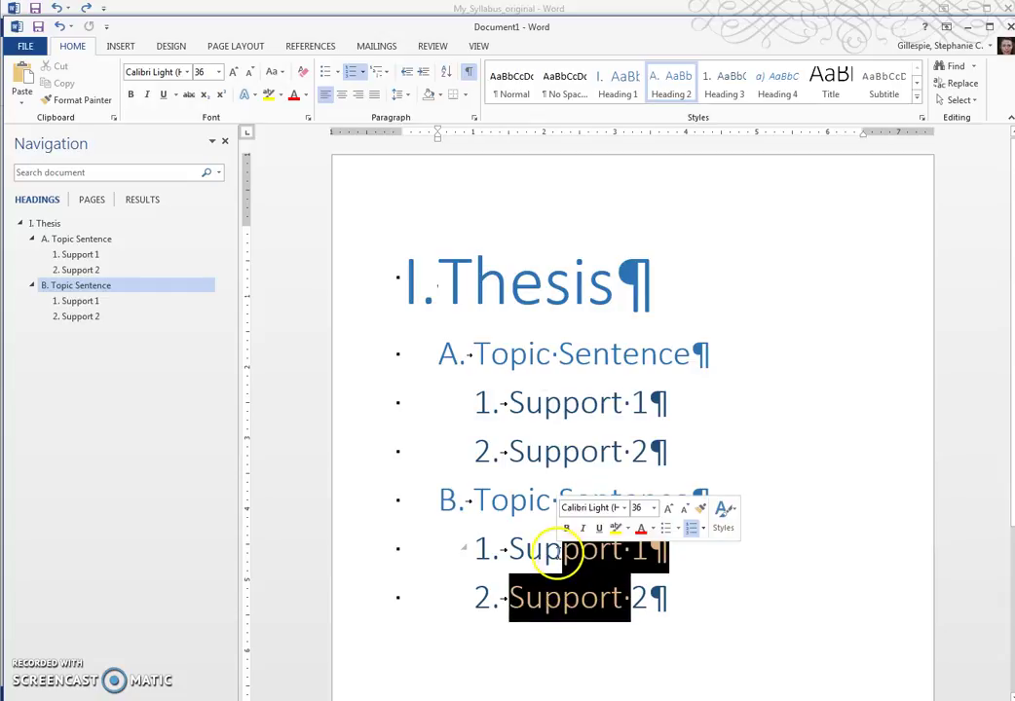
left_click(536, 500)
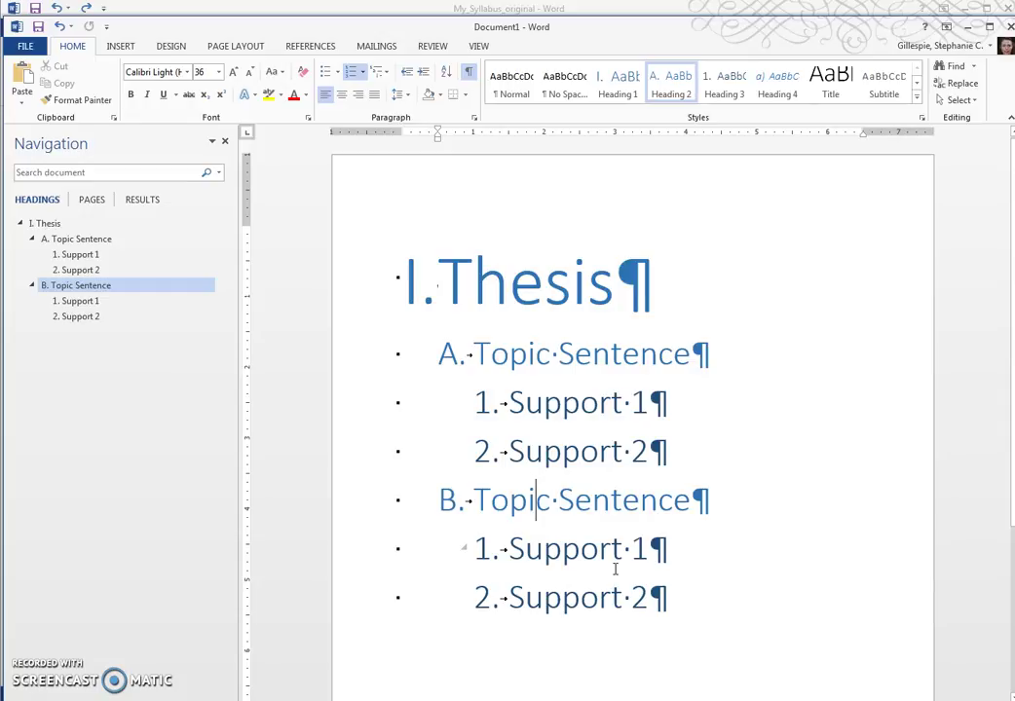
left_click(968, 26)
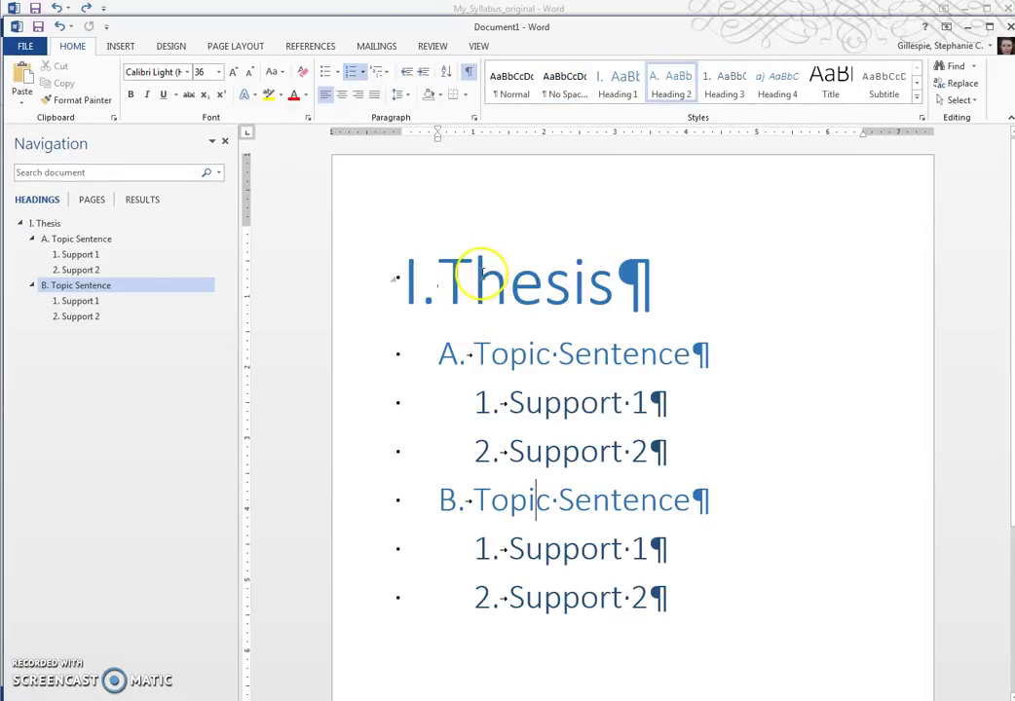
left_click(473, 273)
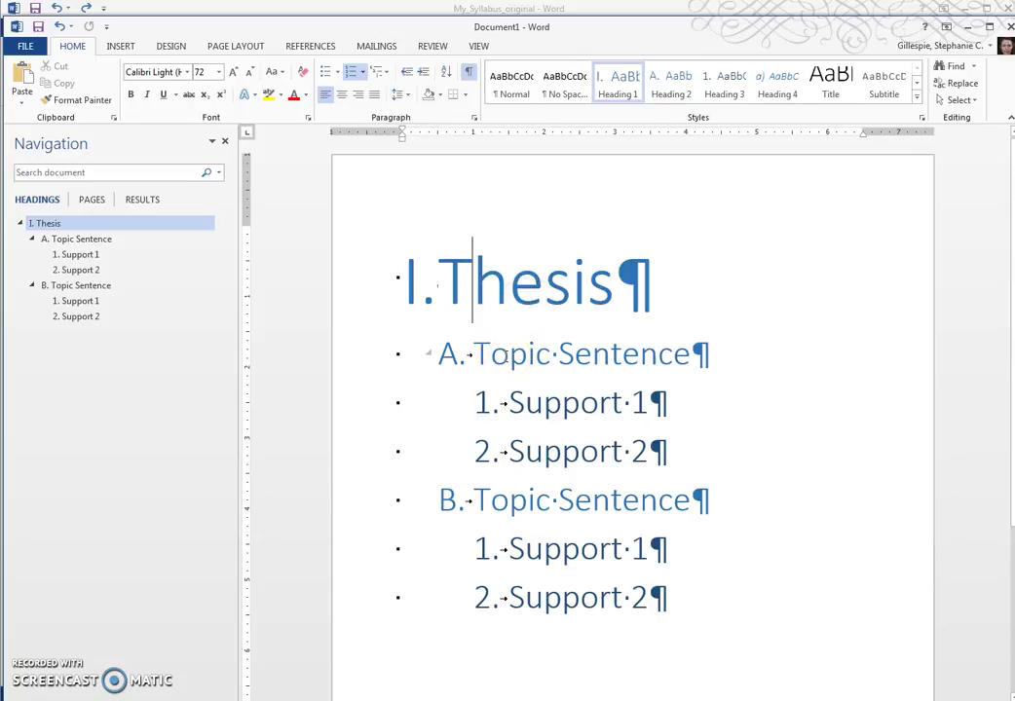
left_click(370, 362)
left_click(374, 509)
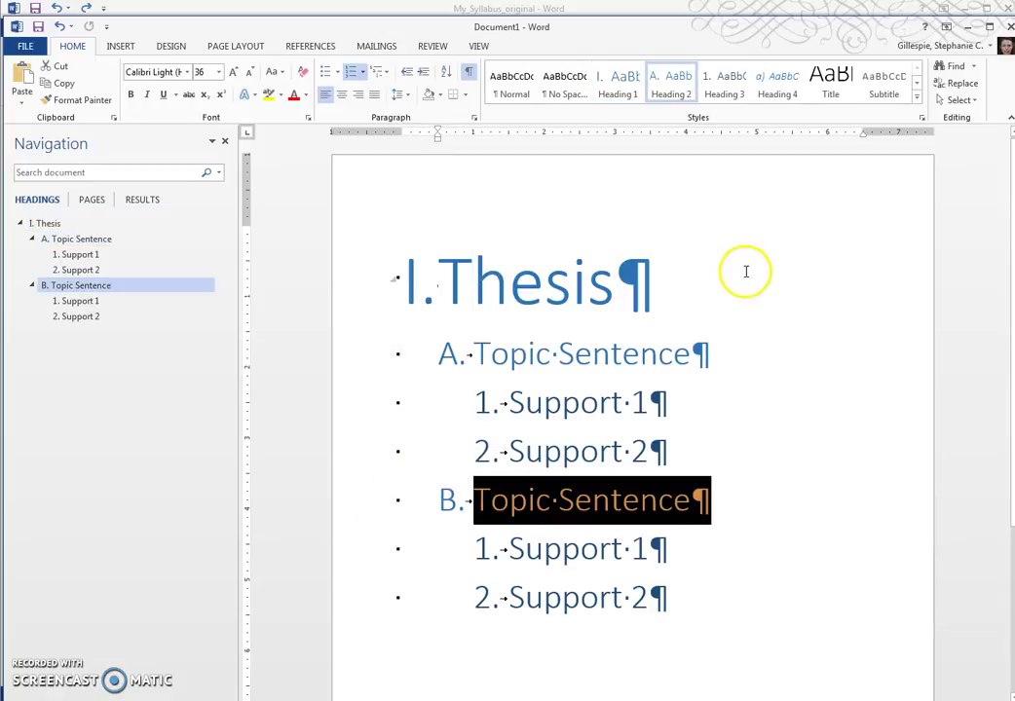
left_click(709, 344)
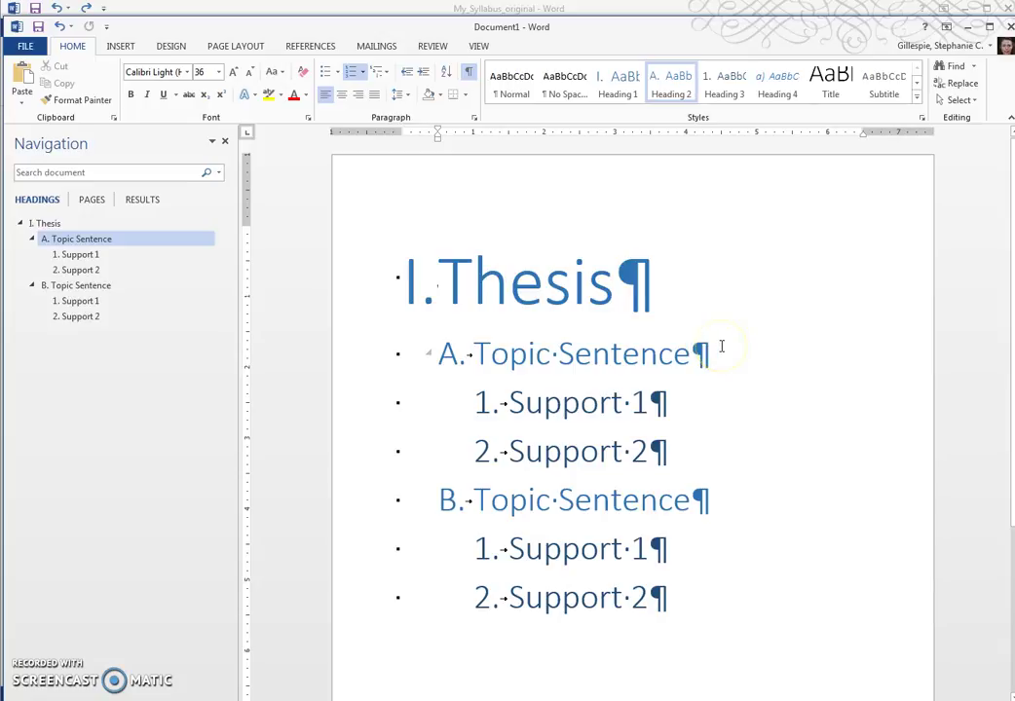
left_click(717, 337)
- Maximize the sample outline window and examine the heading levels of Topic Sentence A and its two Support entries
mouse_move(883, 41)
left_mouse_down()
mouse_move(877, 422)
mouse_move(847, 468)
mouse_move(911, 8)
mouse_move(895, 41)
left_mouse_up()
double_click(880, 24)
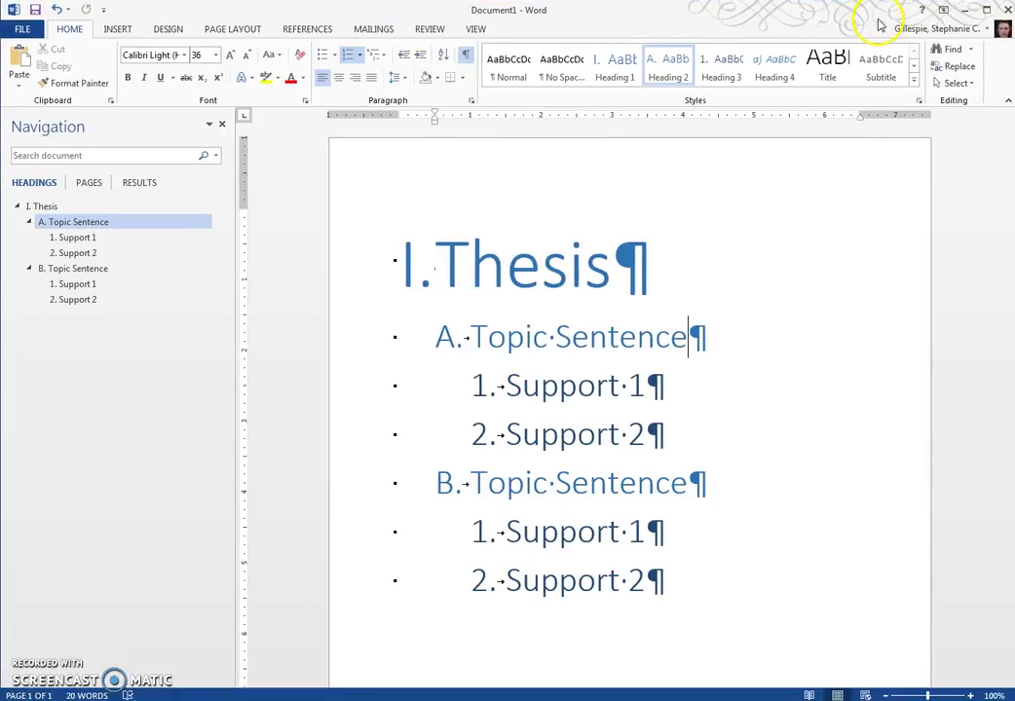
left_click(576, 385)
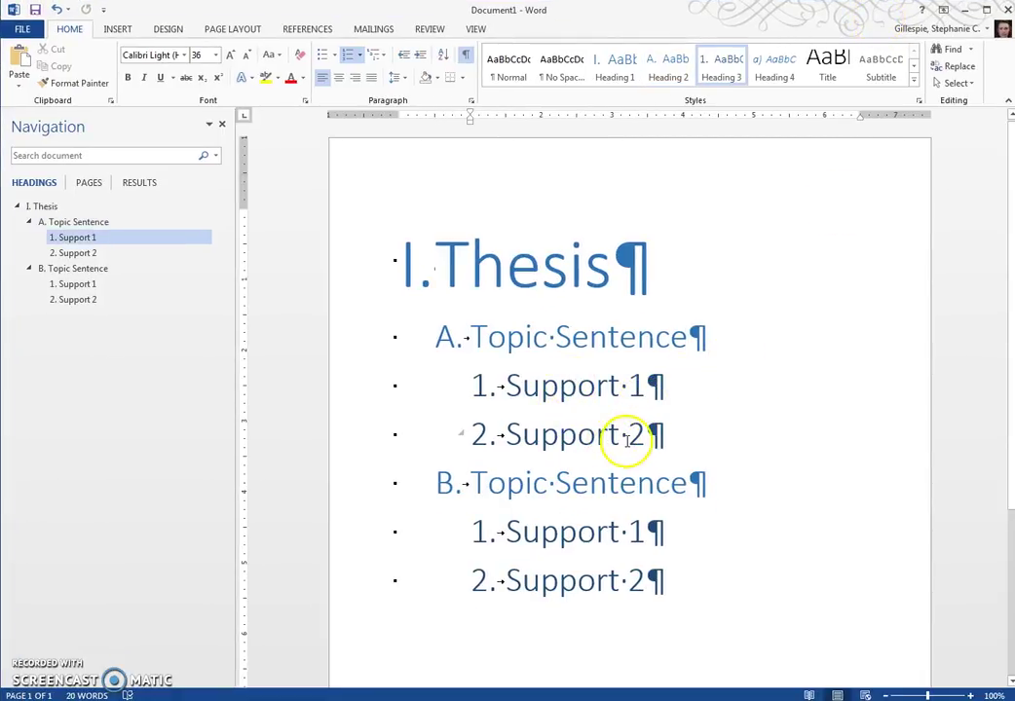
left_click_drag(617, 430, 565, 426)
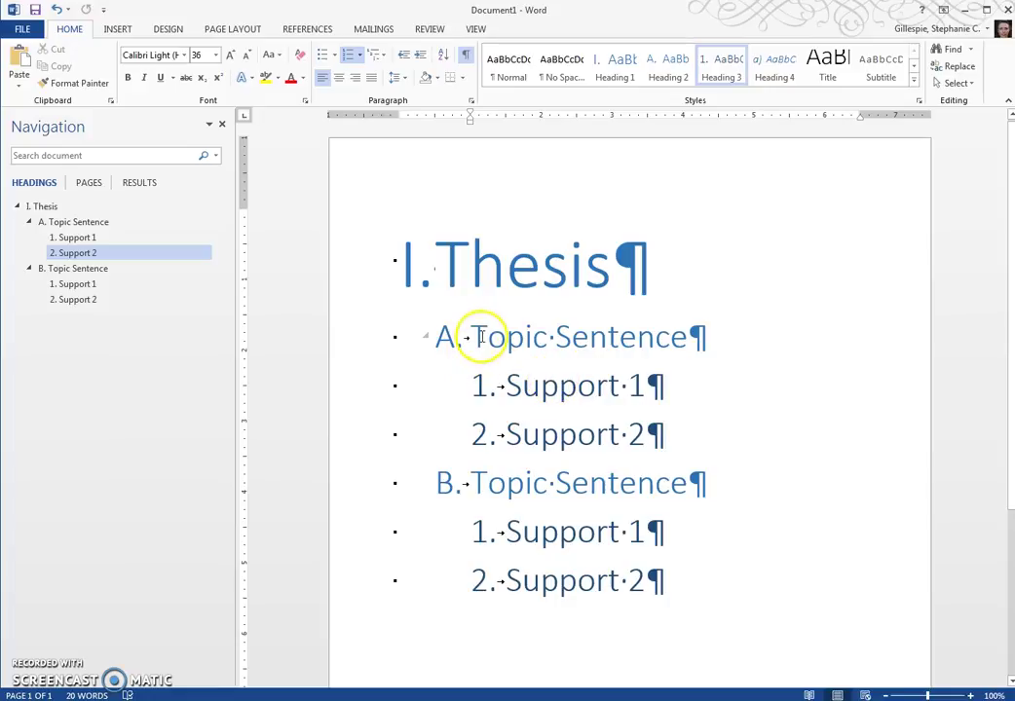
left_click_drag(469, 336, 756, 358)
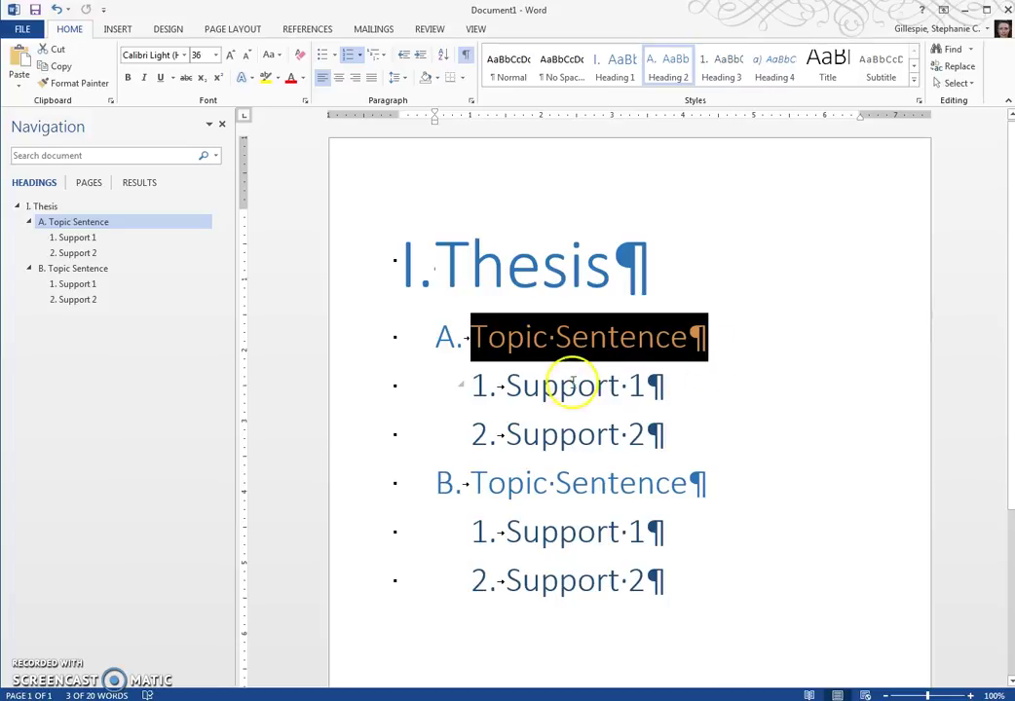
left_click_drag(505, 387, 654, 394)
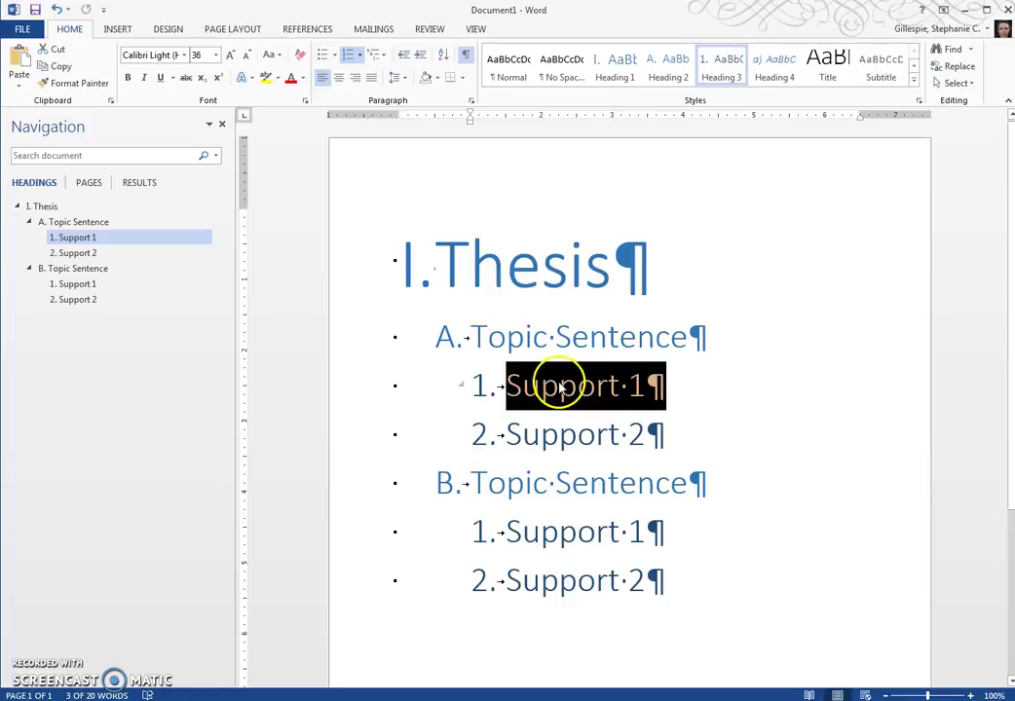
left_click_drag(508, 439, 650, 450)
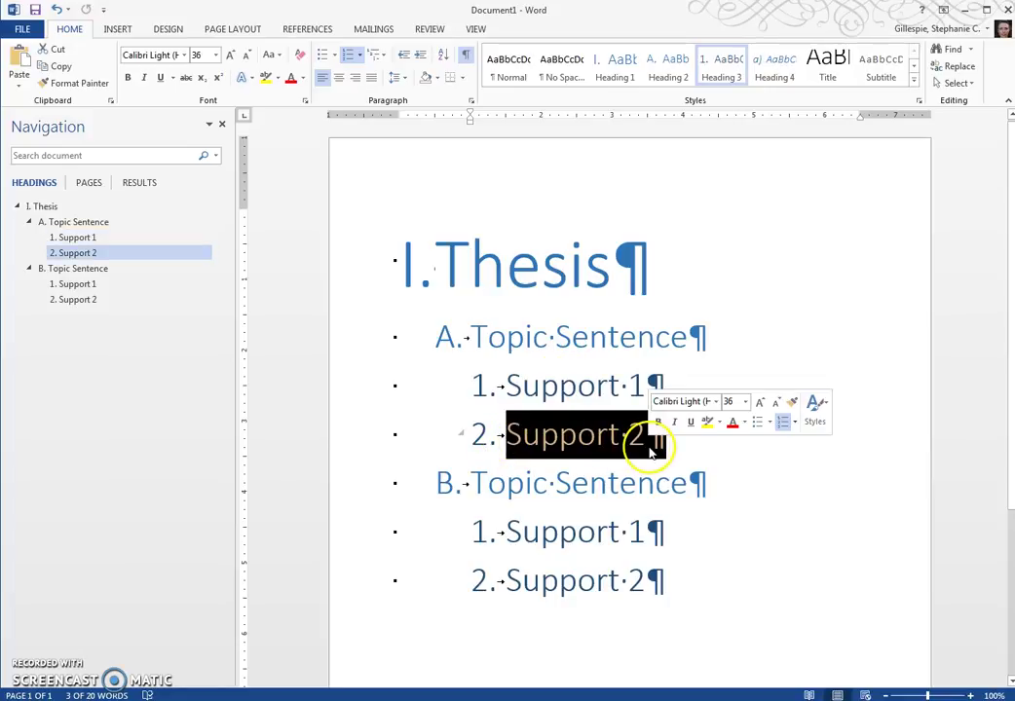
left_click(524, 440)
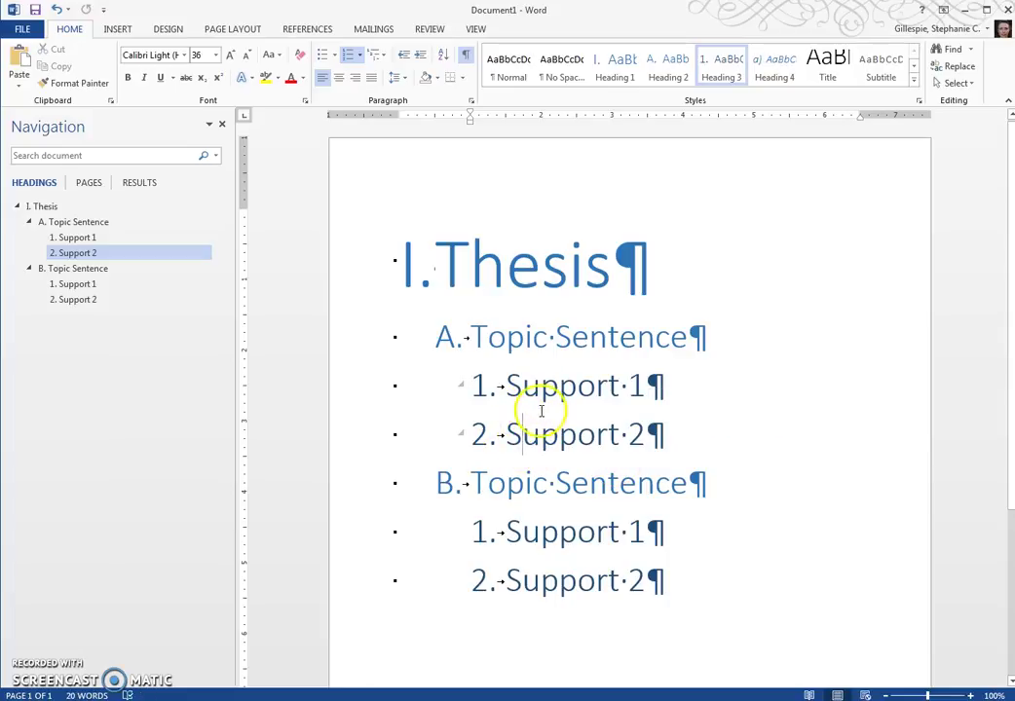
- Return to My_Syllabus_original and update the Heading 1 style to match the "Introduction to Information Literacy" line
left_click(962, 12)
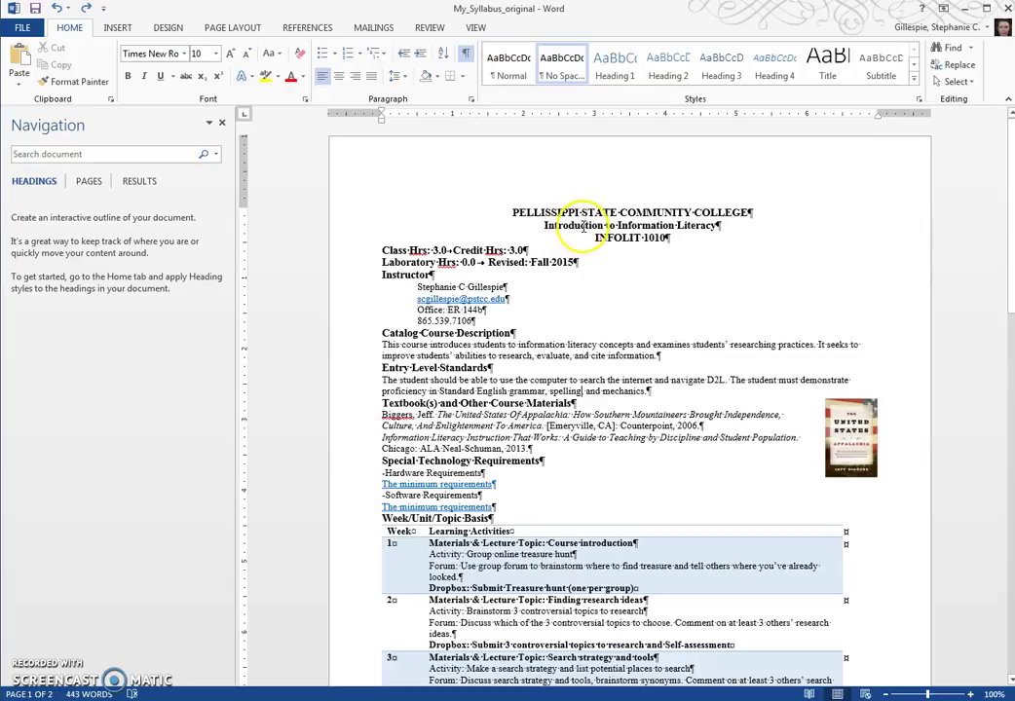
left_click(581, 225)
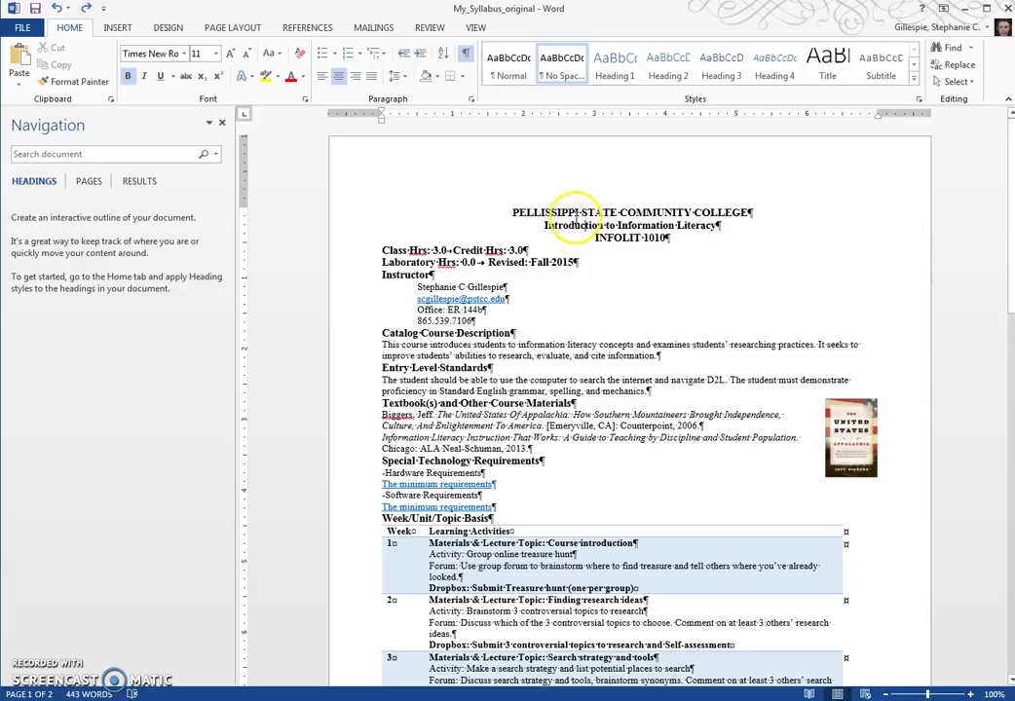
left_click(619, 85)
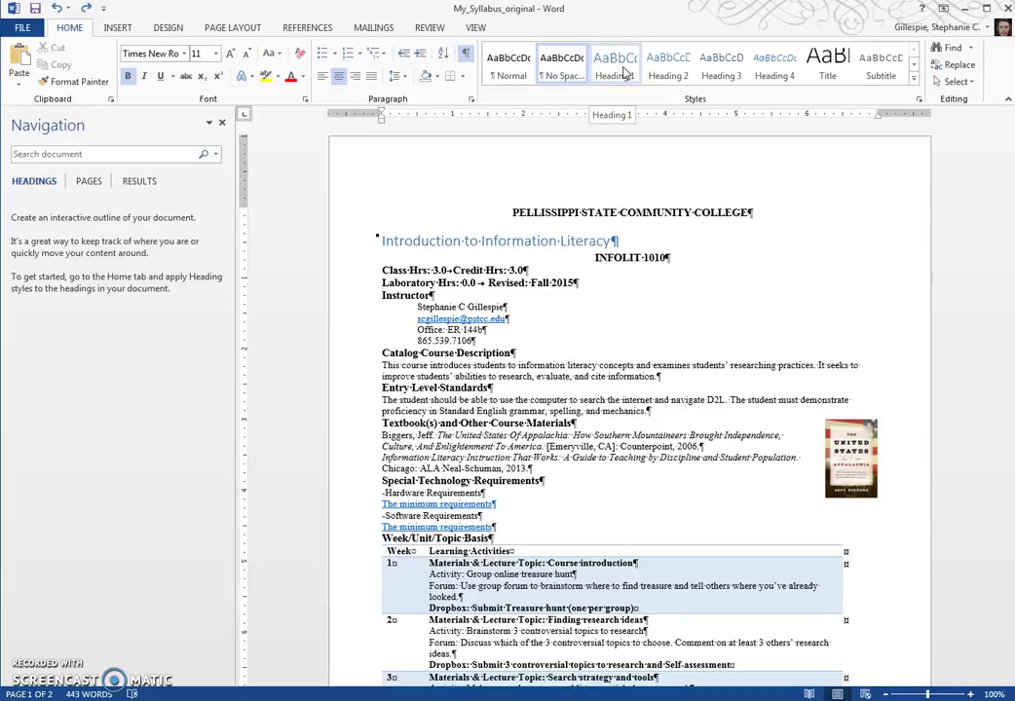
right_click(626, 73)
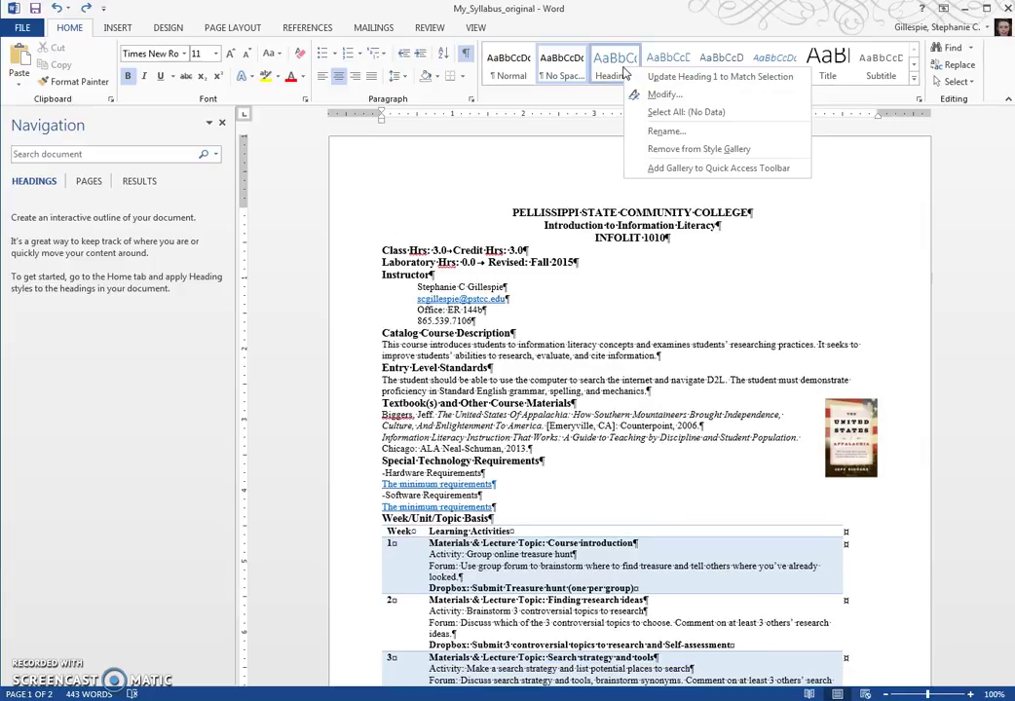
left_click(642, 77)
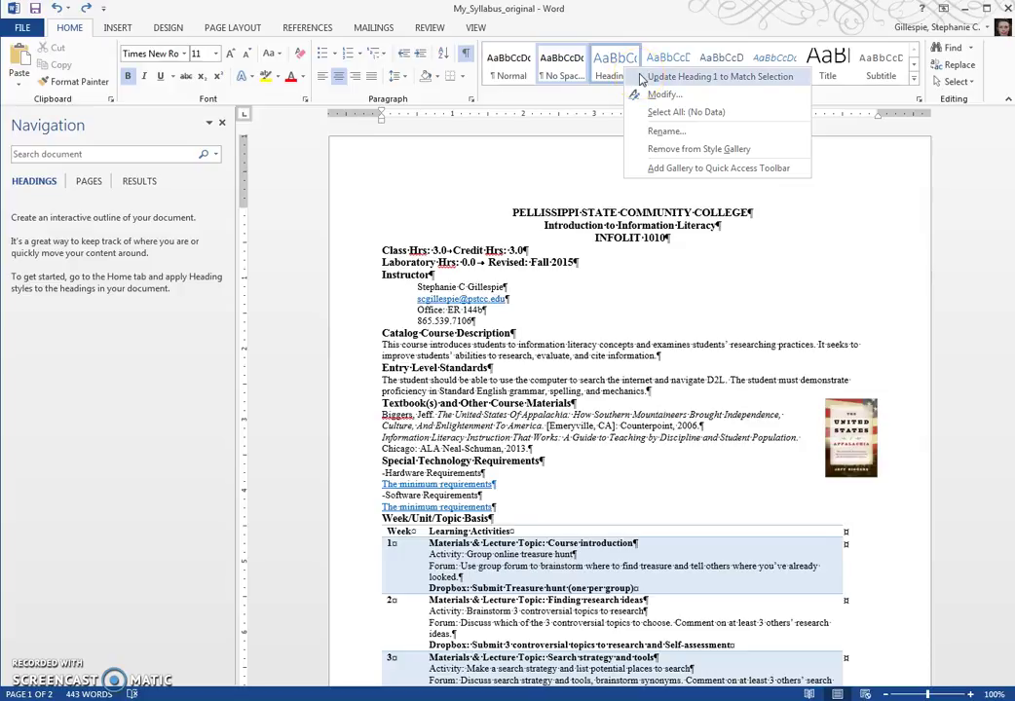
left_click(642, 77)
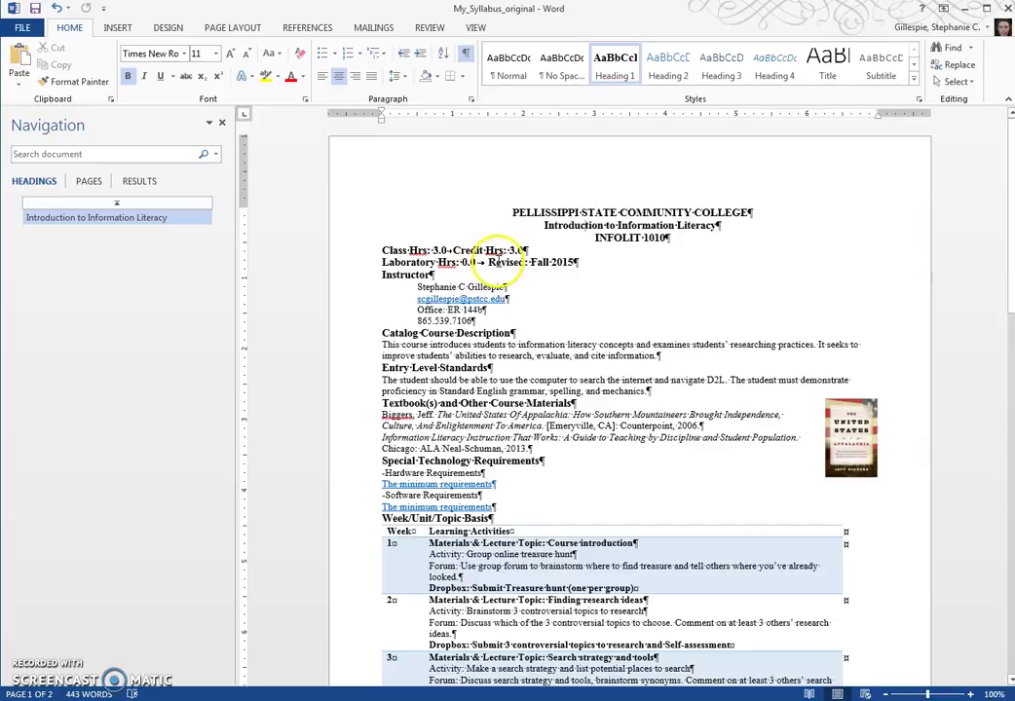
left_click(350, 276)
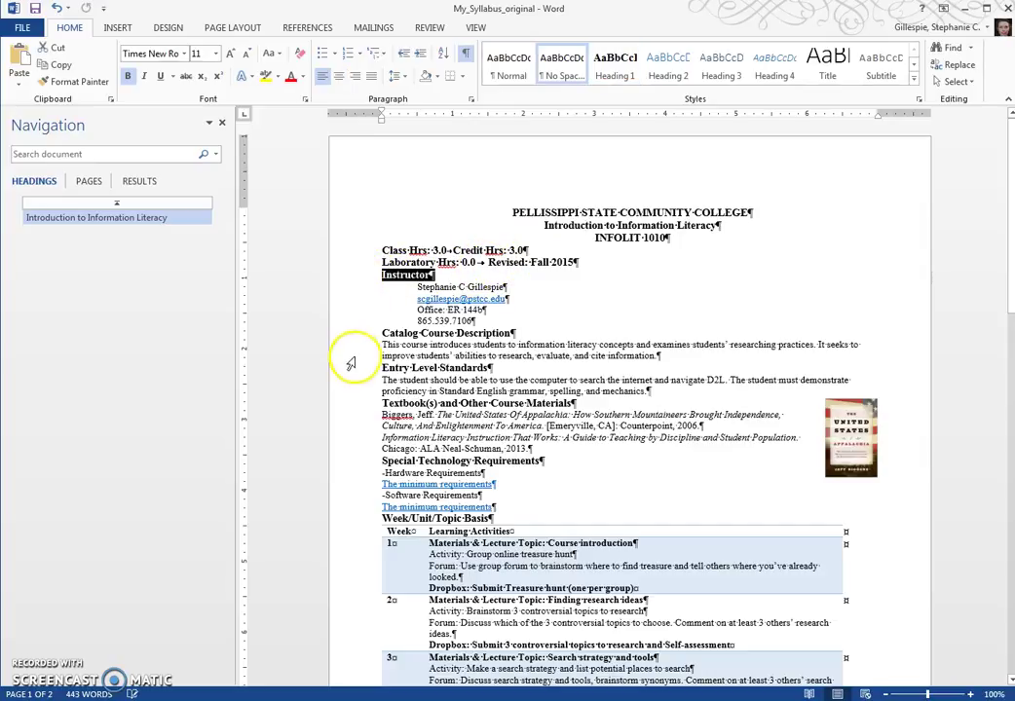
left_click(342, 334)
left_click(342, 369)
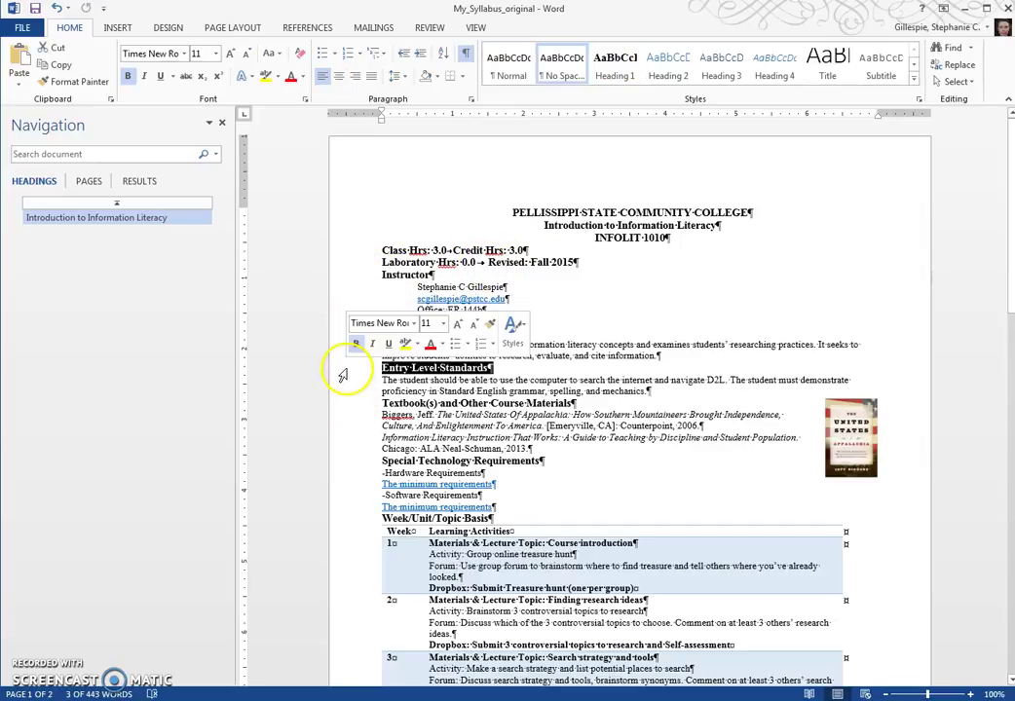
left_click(346, 403)
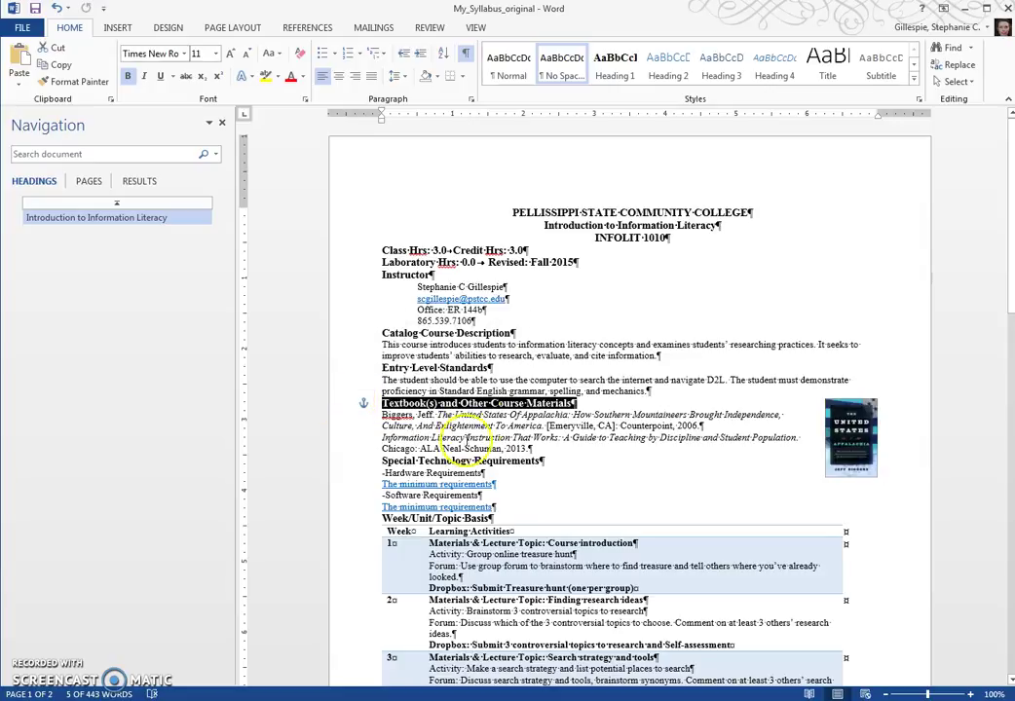
left_click(487, 426)
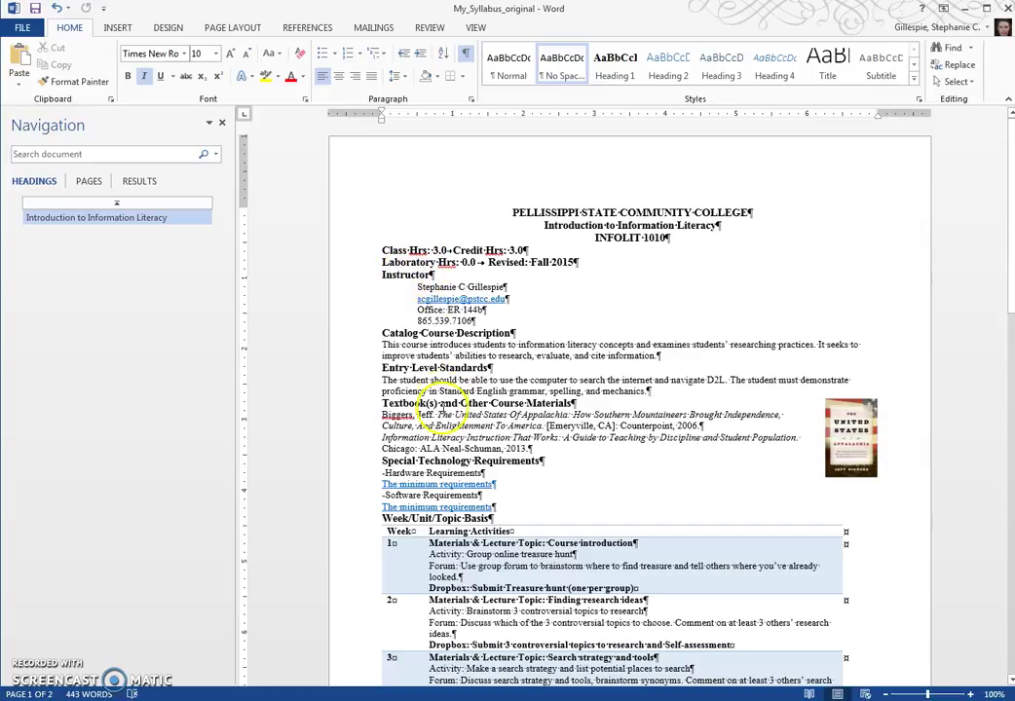
- Set the Instructor line's paragraph spacing to 12 pt before and 12 pt after
left_click(408, 276)
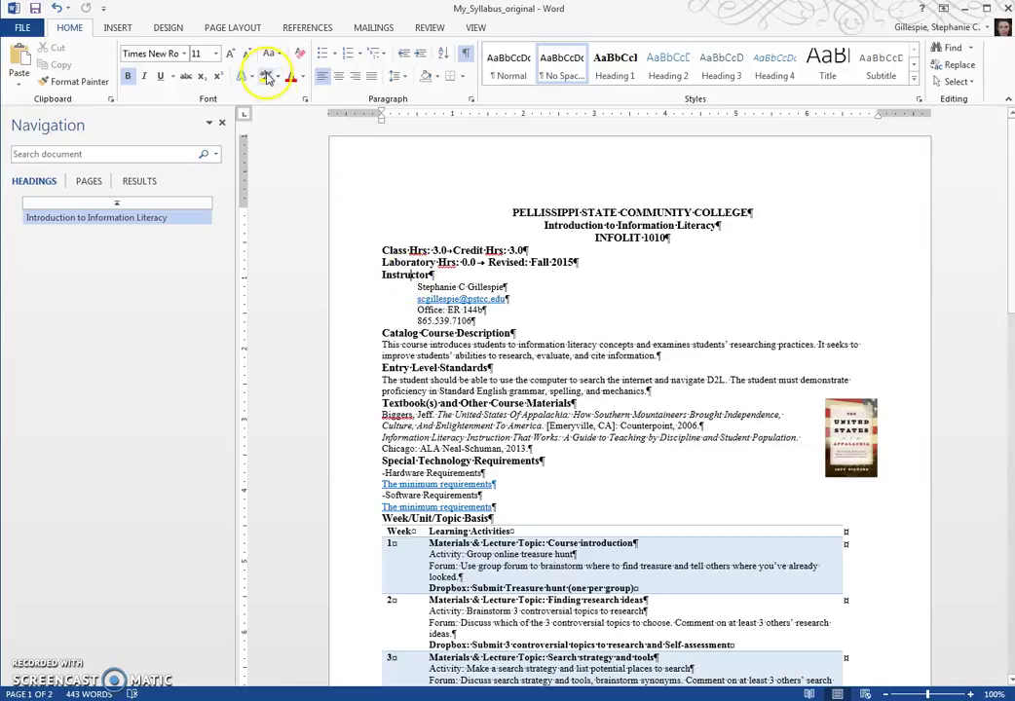
left_click(250, 29)
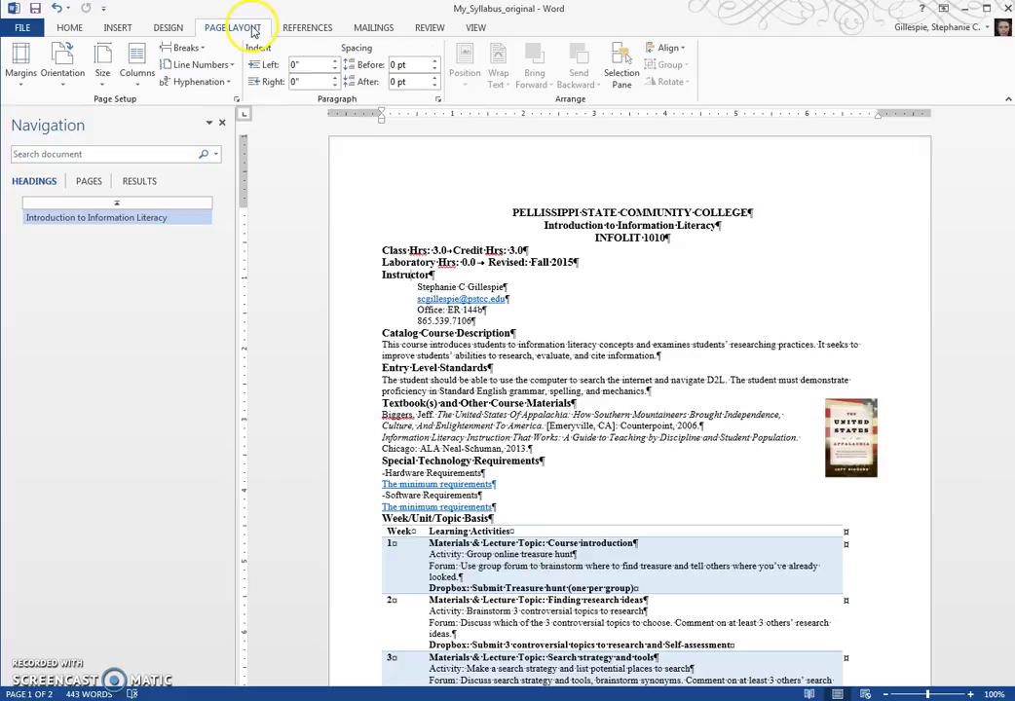
left_click(437, 61)
left_click(435, 62)
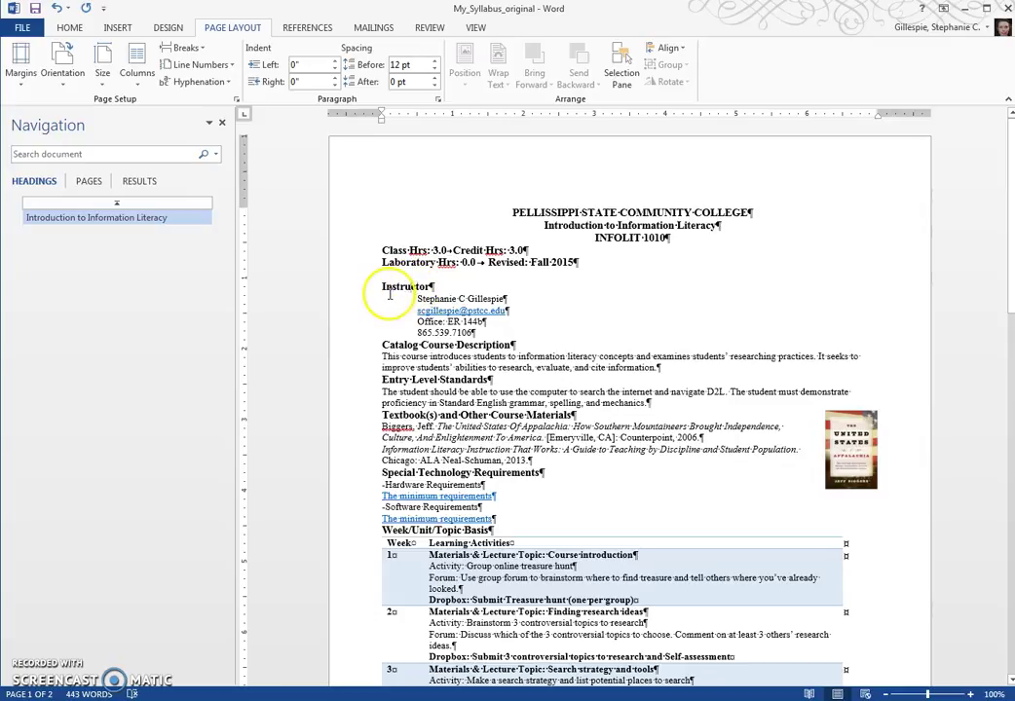
left_click(436, 79)
left_click(435, 79)
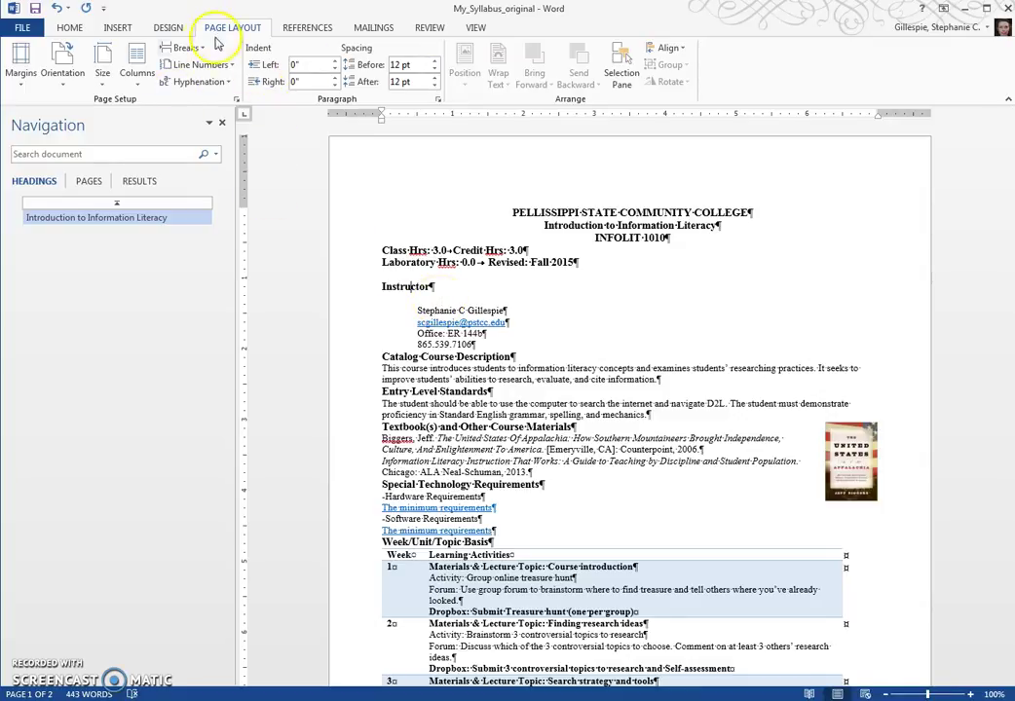
- Update the Heading 2 style to match the Instructor line and check its place in the heading outline
left_click(87, 28)
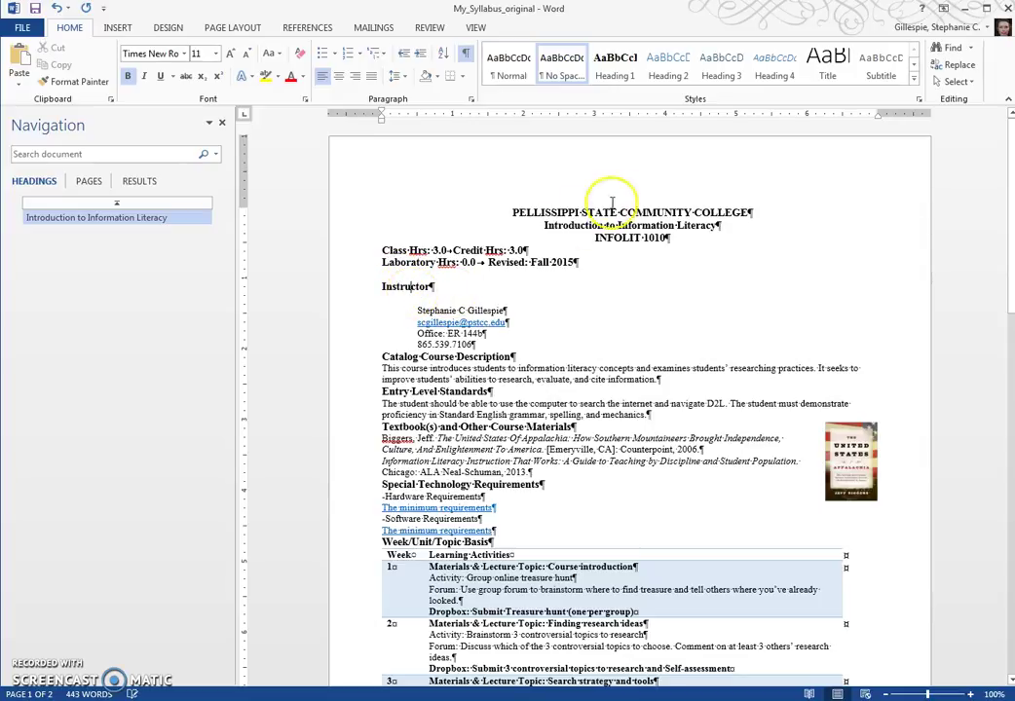
right_click(674, 77)
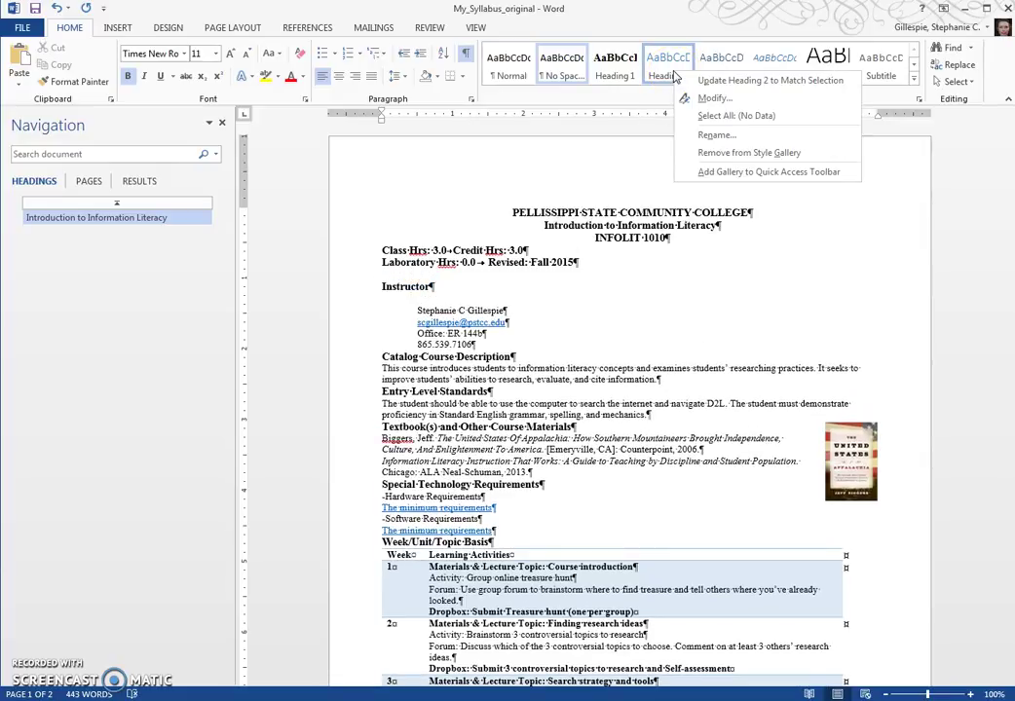
left_click(682, 82)
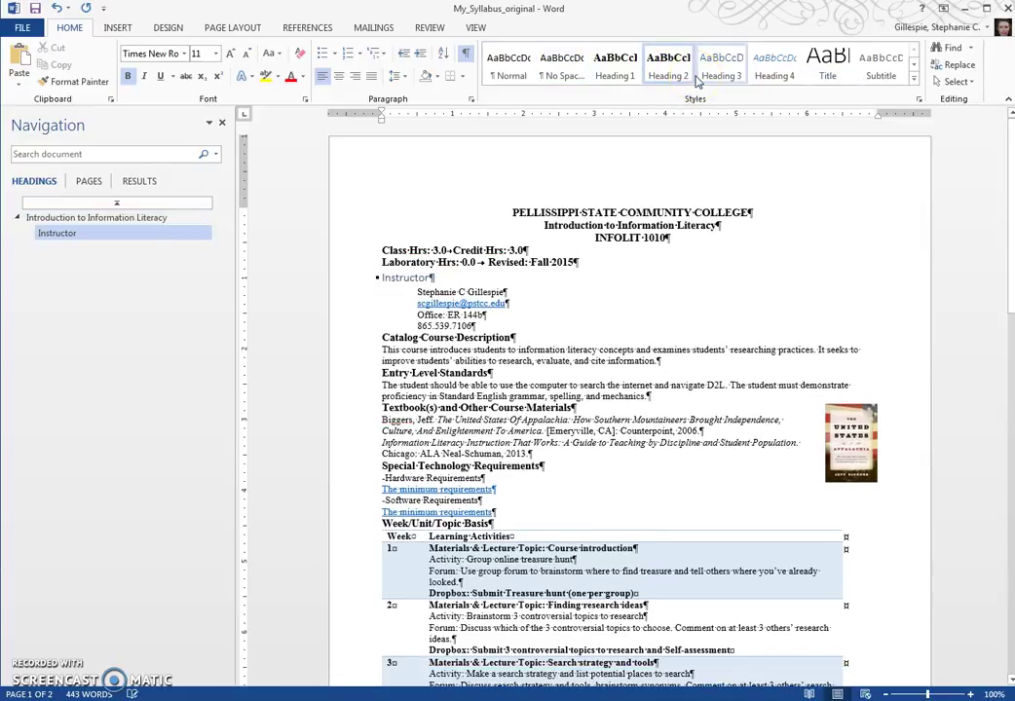
mouse_move(36, 230)
left_mouse_down()
mouse_move(30, 238)
mouse_move(36, 220)
mouse_move(49, 247)
mouse_move(39, 224)
left_mouse_up()
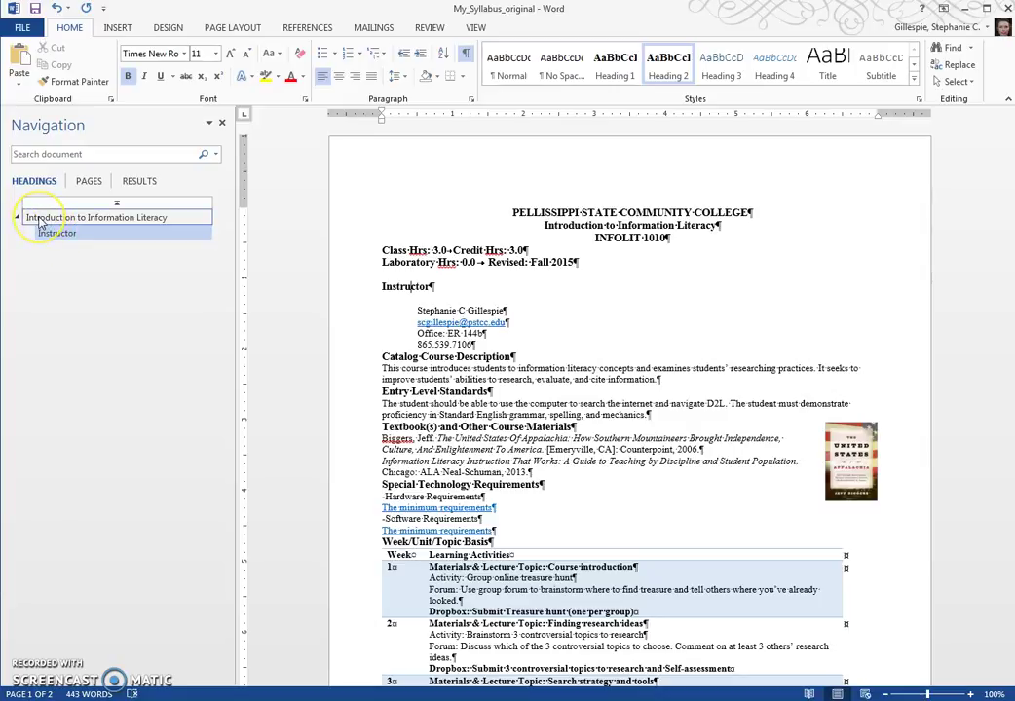
left_click_drag(39, 224, 41, 226)
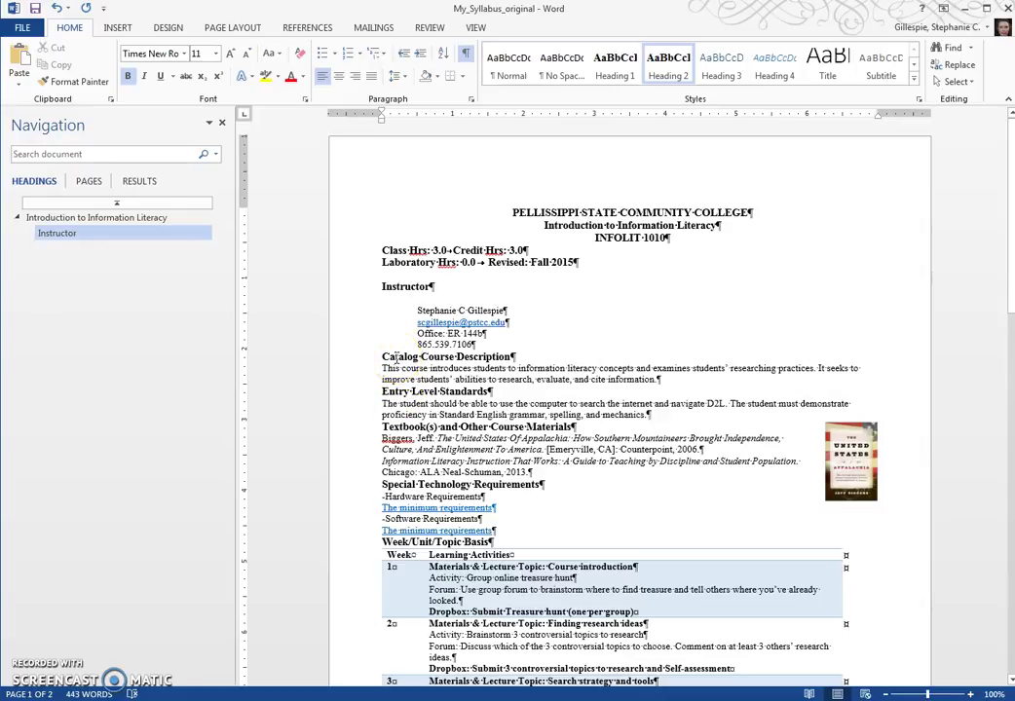
- Apply the Heading 2 style to the "Catalog Course Description" and "Entry Level Standards" titles
left_click(385, 357)
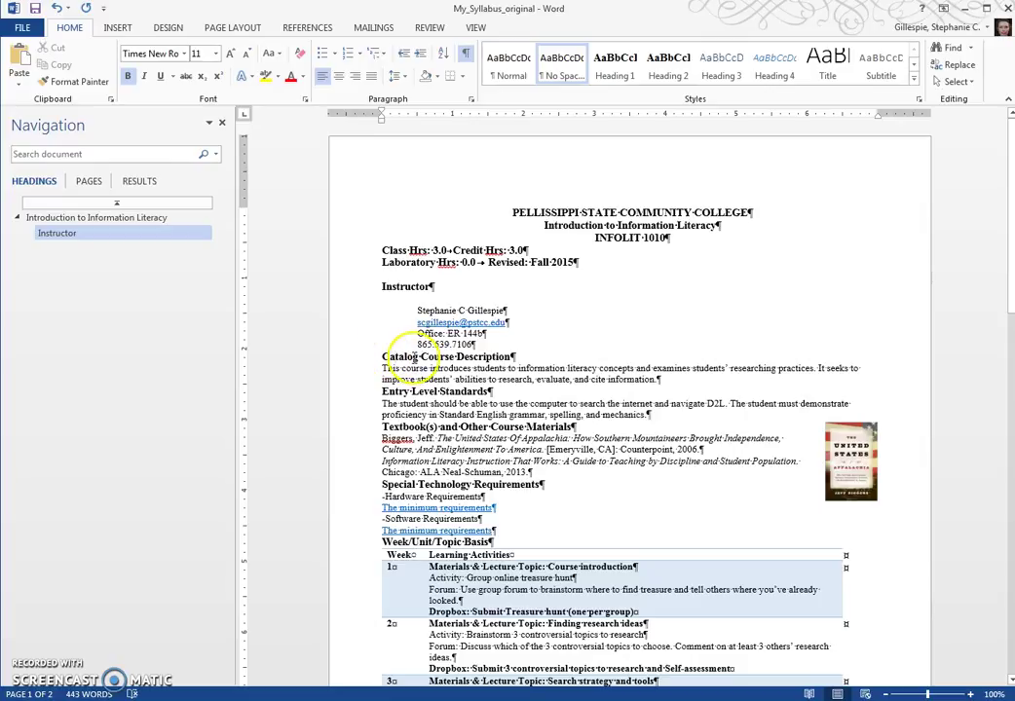
left_click(410, 288)
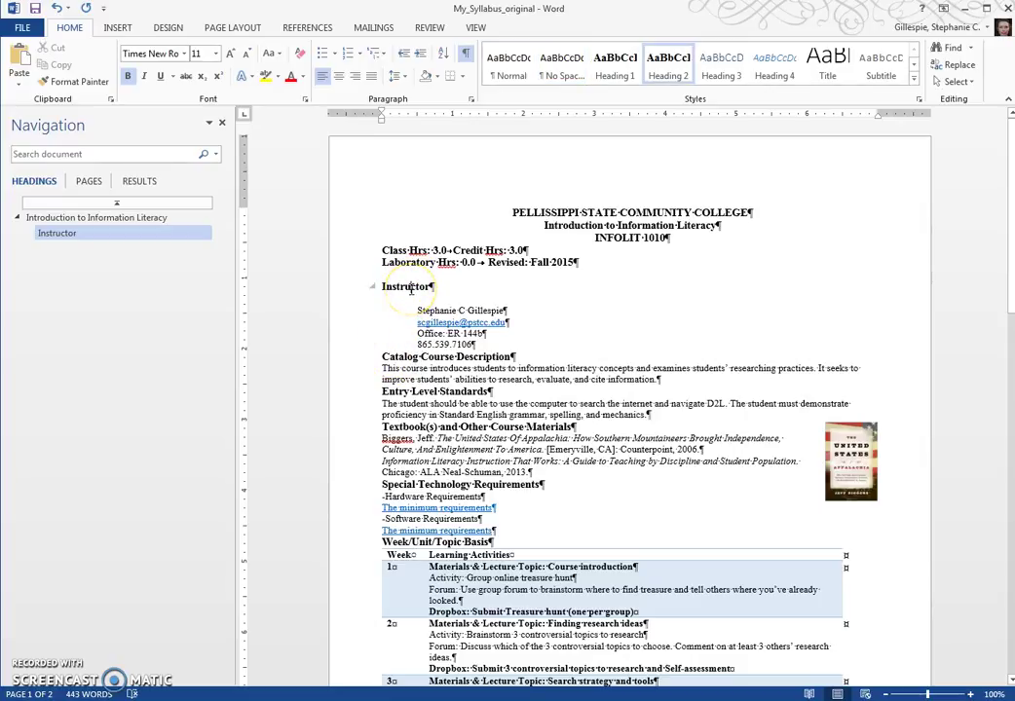
left_click(399, 358)
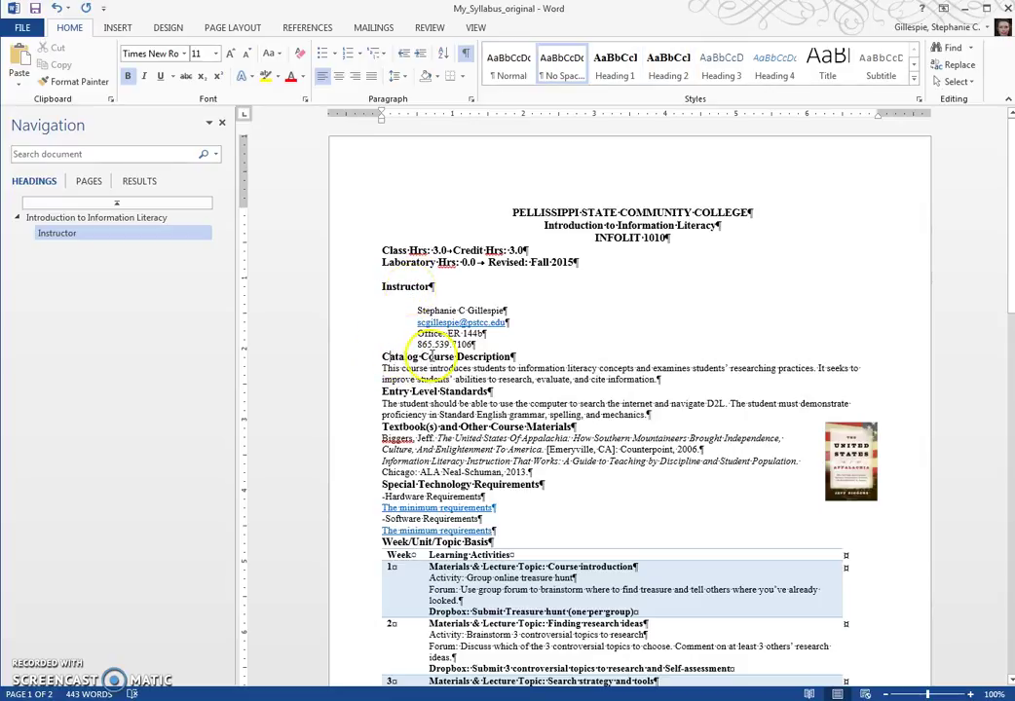
left_click(668, 68)
left_click(402, 415)
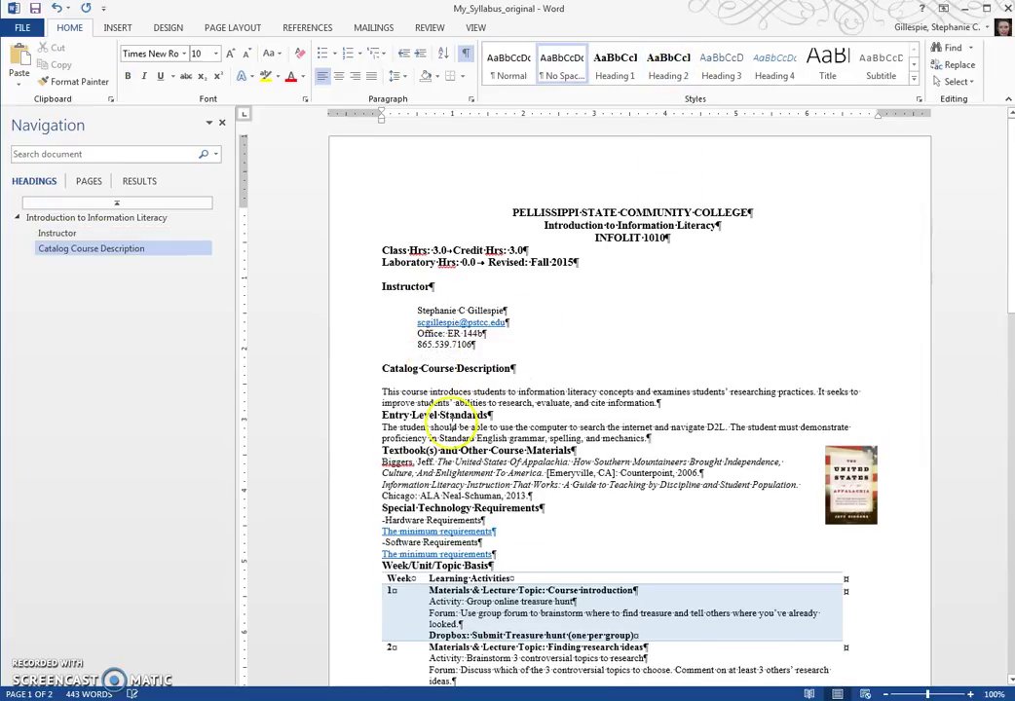
left_click(666, 68)
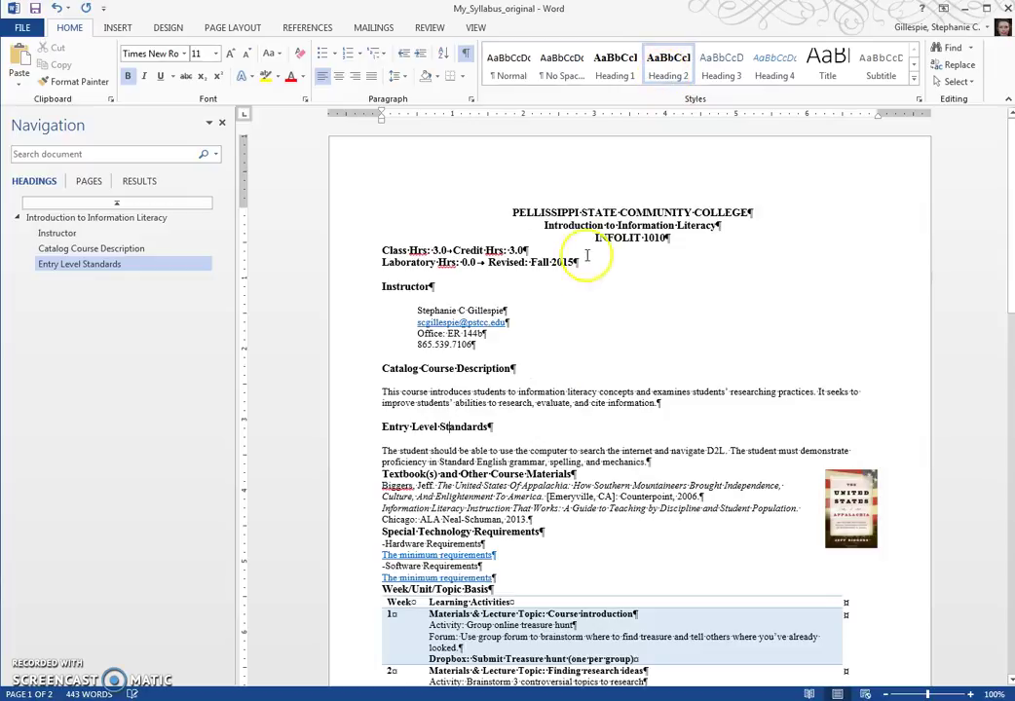
- Apply Heading 2 to the "Textbook(s) and Other Course Materials", "Special Technology Requirements" and "Week/Unit/Topic Basis" titles
left_click(472, 475)
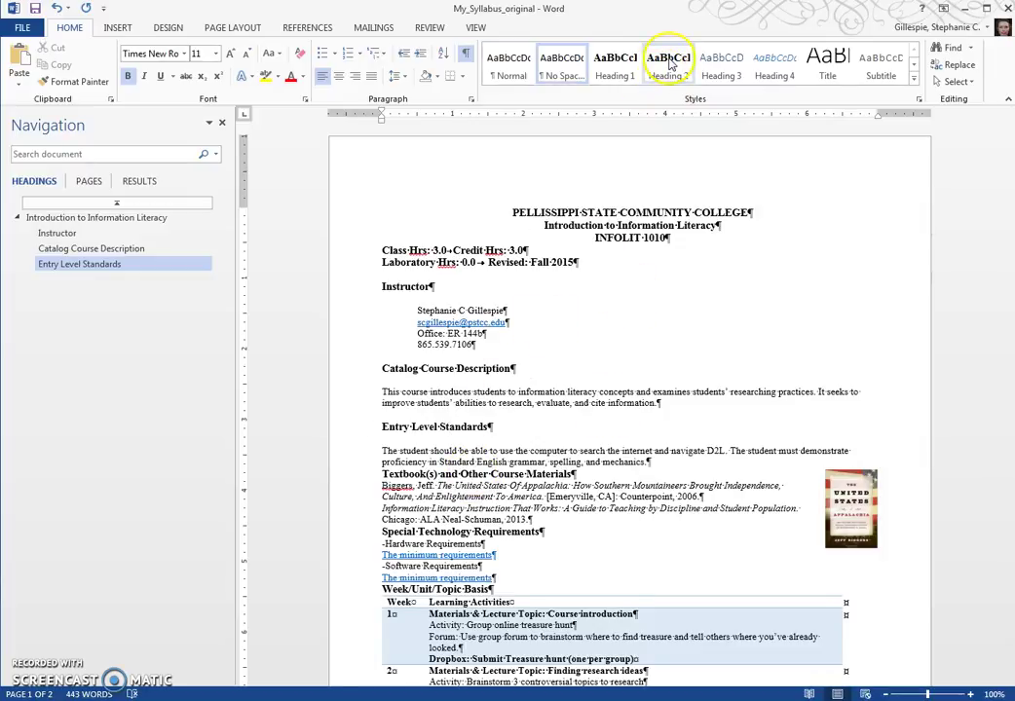
left_click(668, 66)
left_click(467, 554)
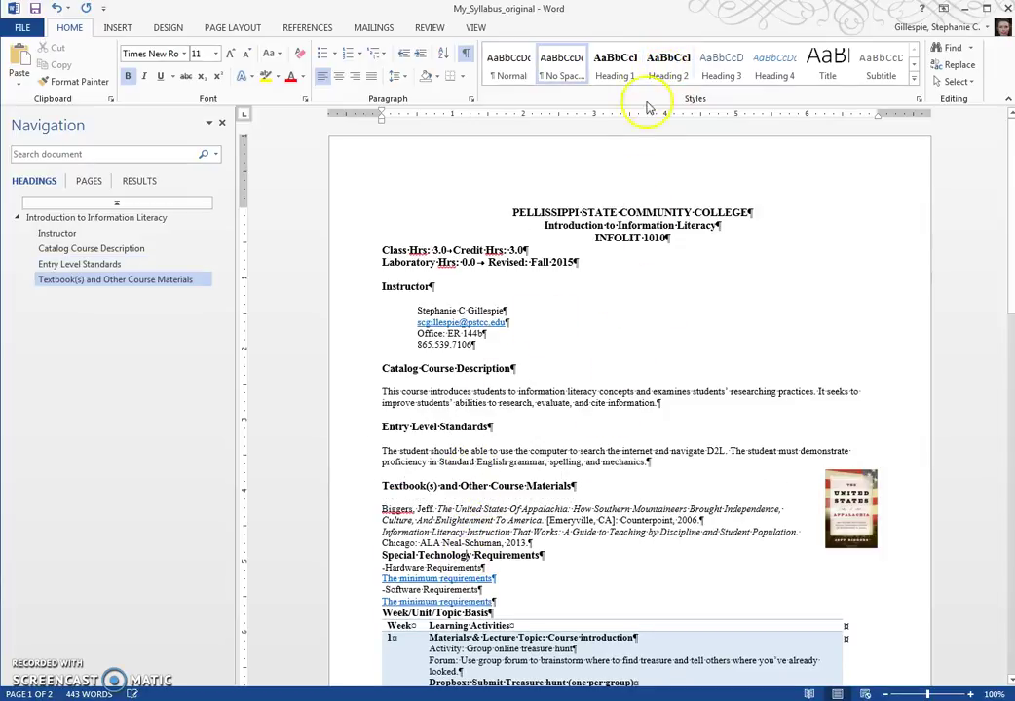
left_click(668, 67)
scroll(477, 591, "down", 2)
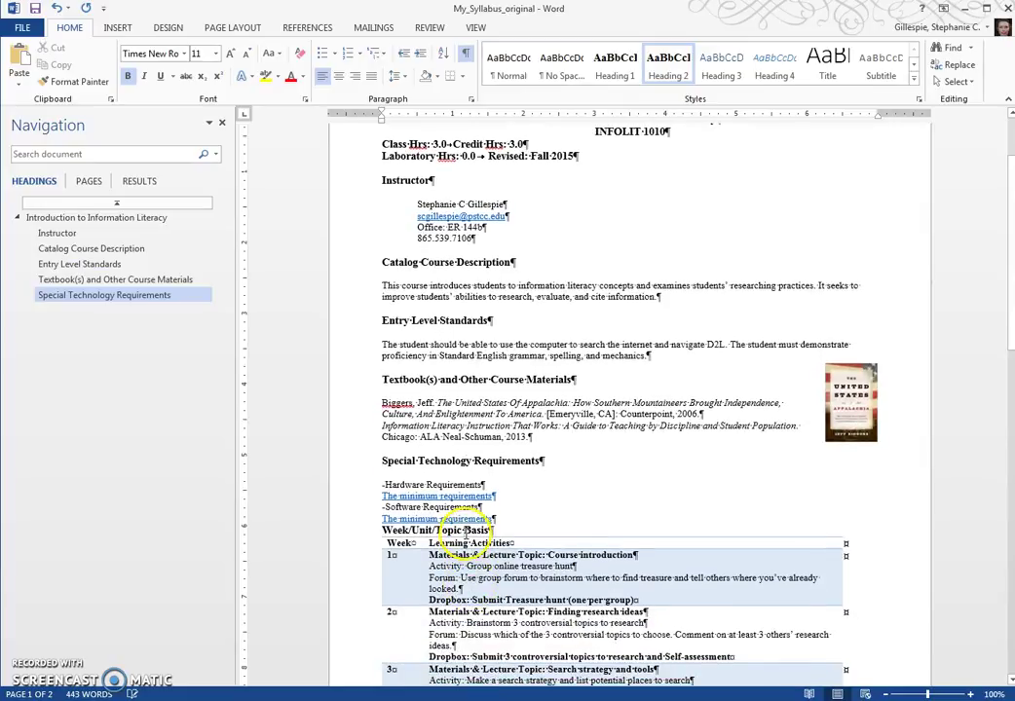
left_click(668, 64)
- Apply Heading 2 to the "Course Goals" and "Expected Student Learning Outcomes" titles on the second page
scroll(475, 583, "down", 10)
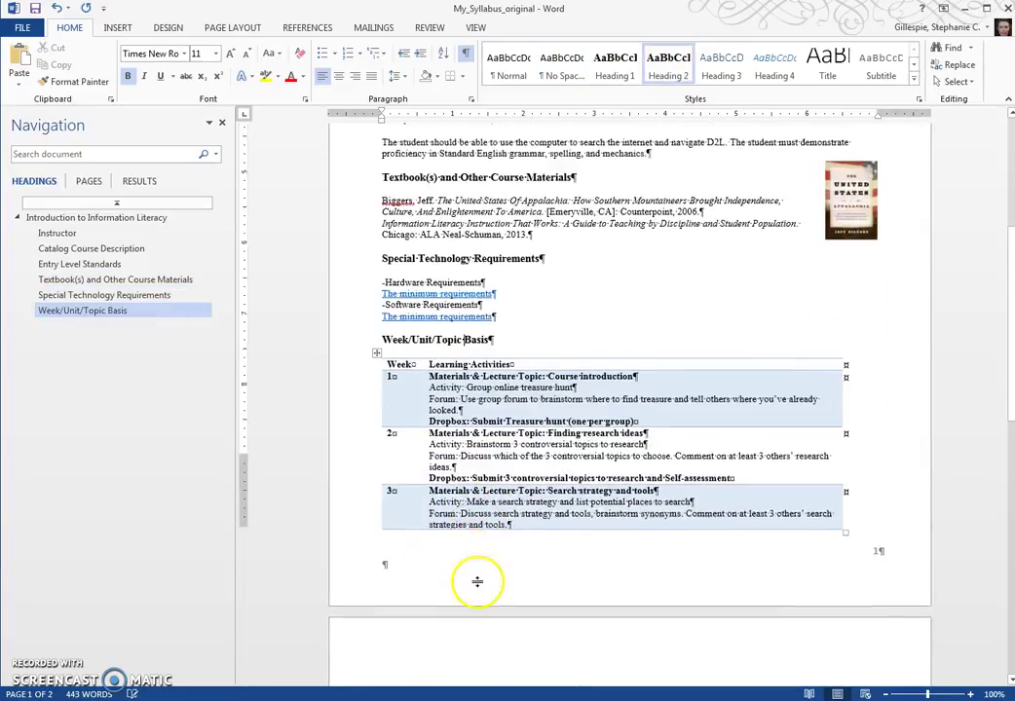
left_click(399, 414)
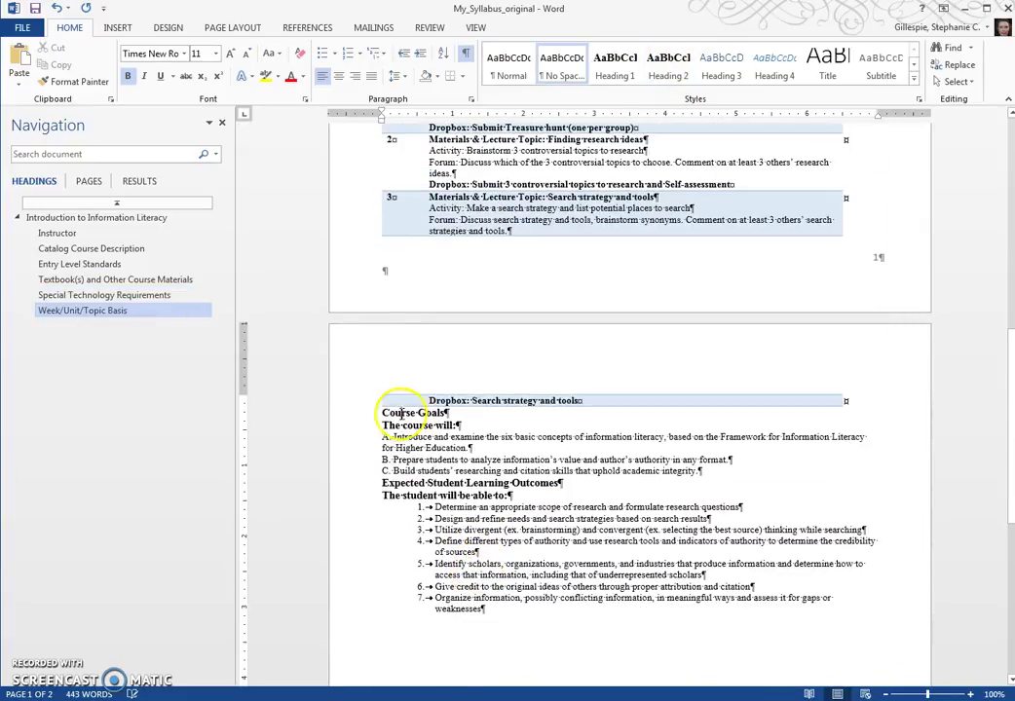
left_click(668, 65)
left_click(427, 507)
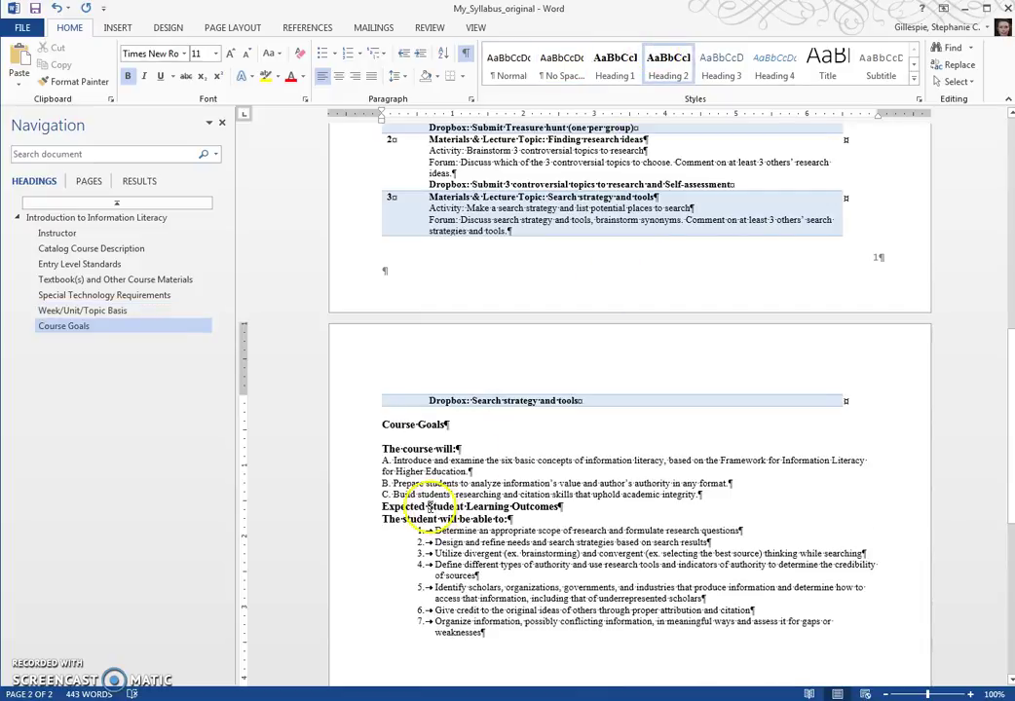
left_click(668, 68)
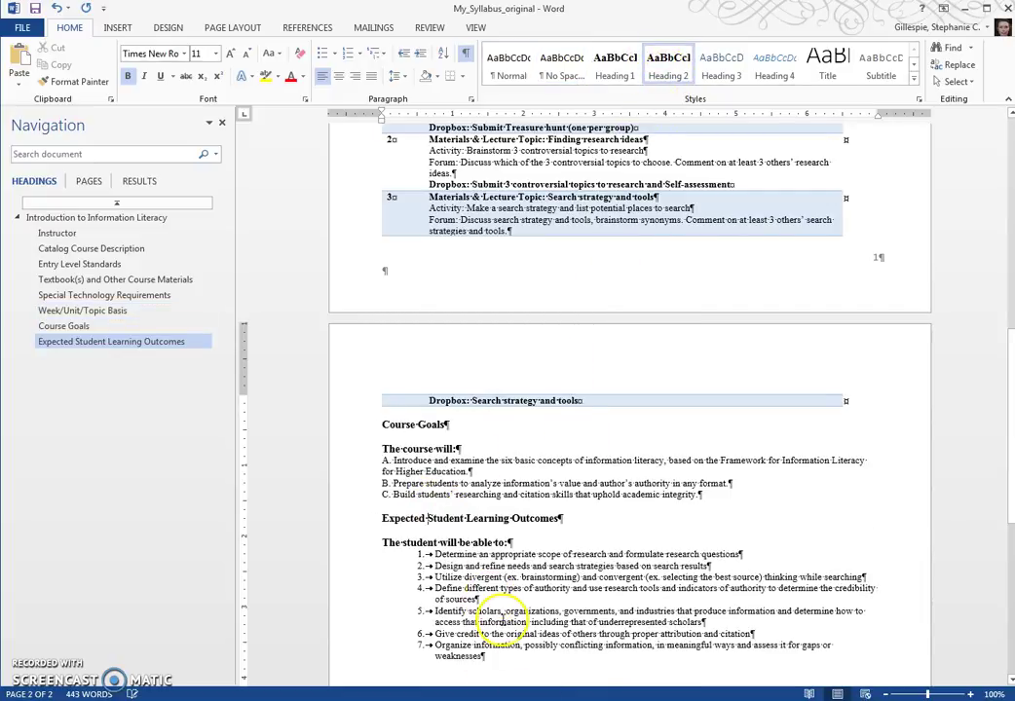
- Set the paragraph spacing after the INFOLIT 1010 line on the first page to 12 pt
scroll(545, 555, "up", 6)
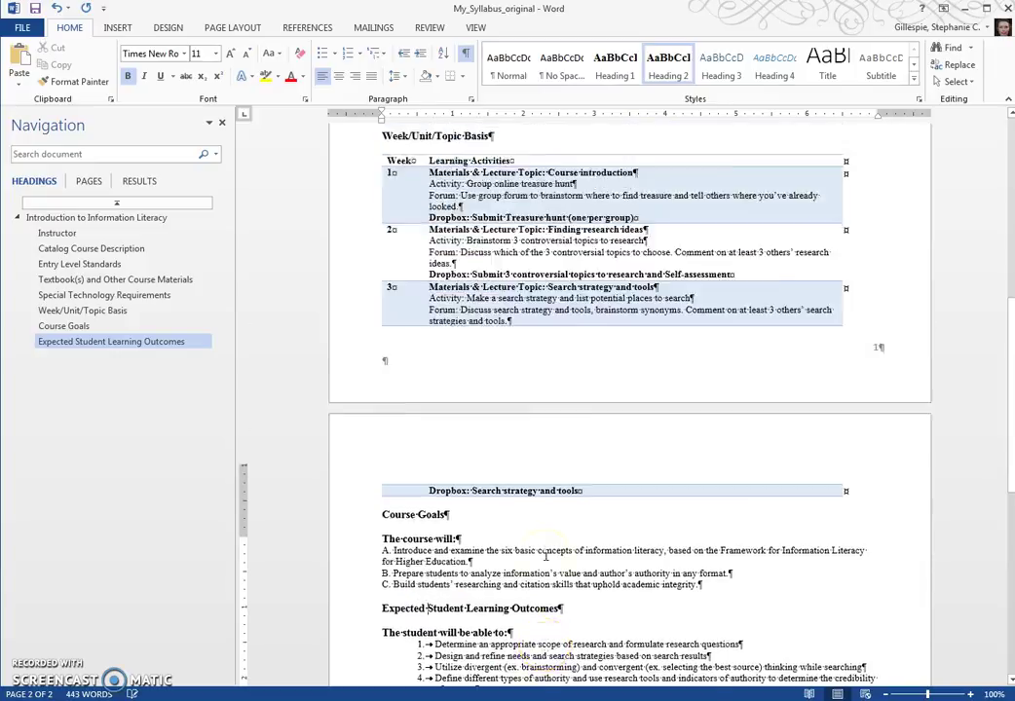
scroll(544, 555, "up", 4)
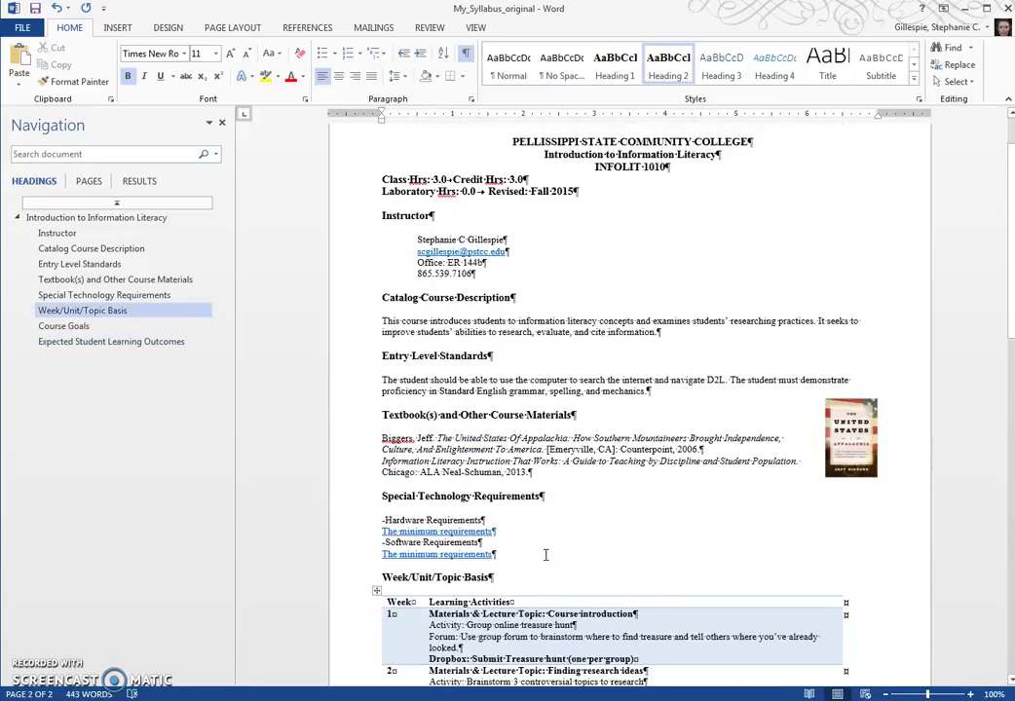
scroll(561, 496, "up", 2)
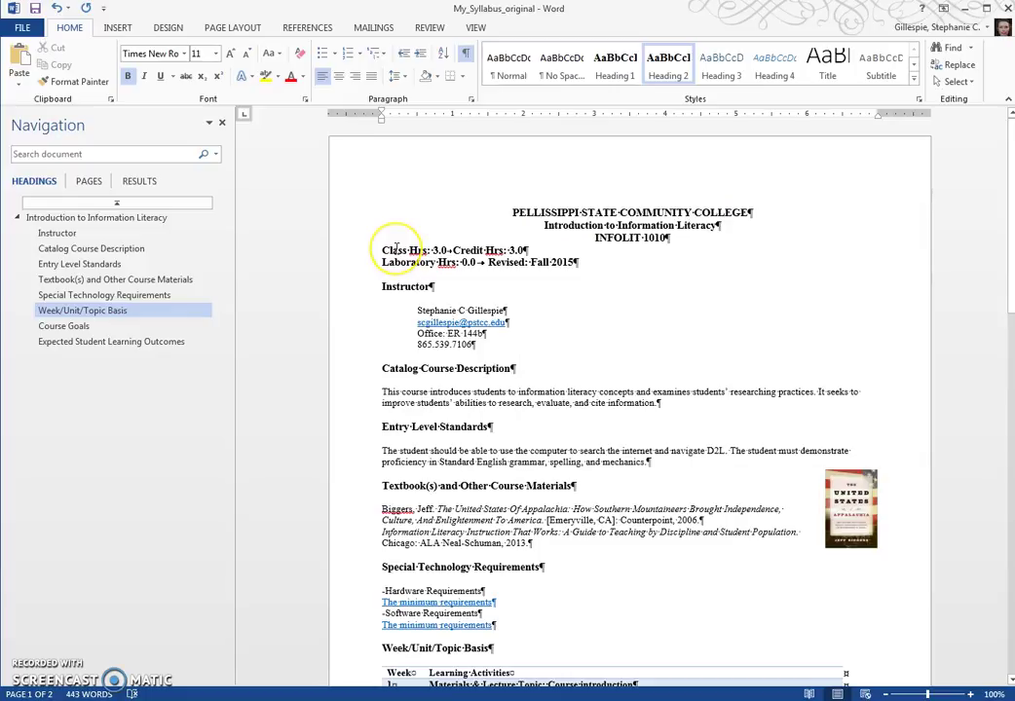
left_click(612, 240)
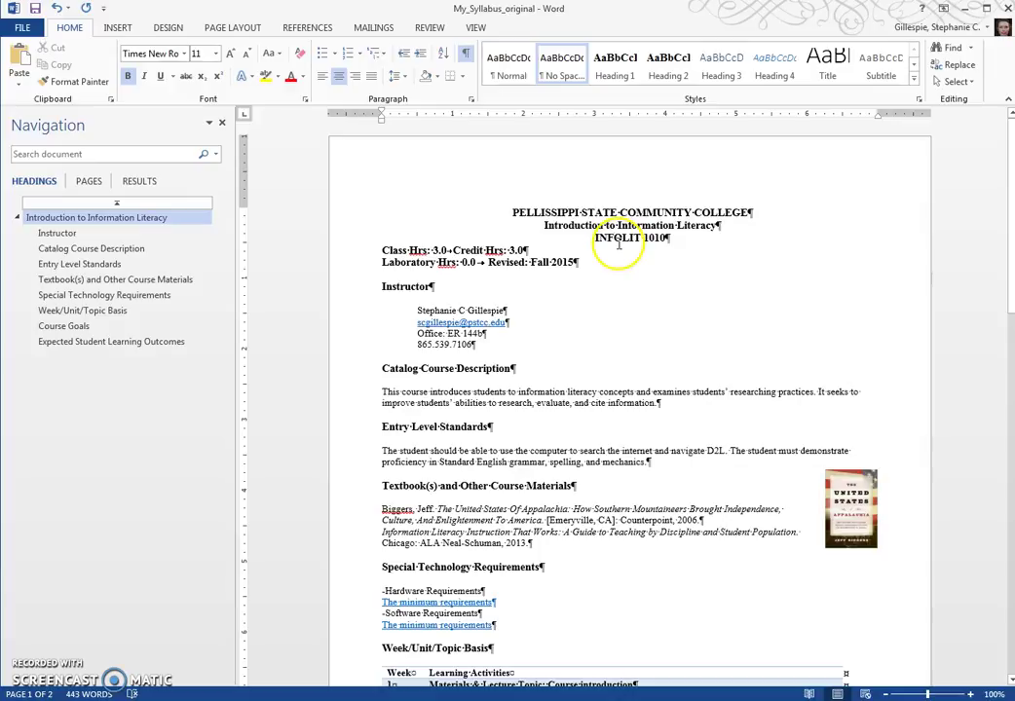
left_click(233, 29)
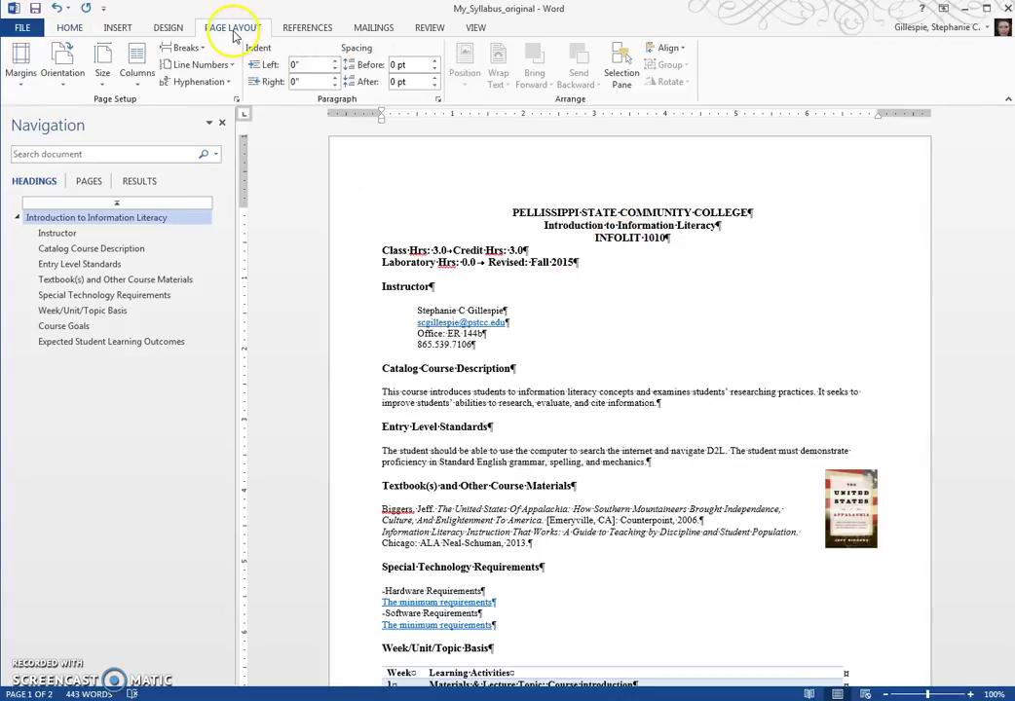
left_click(435, 81)
left_click(435, 81)
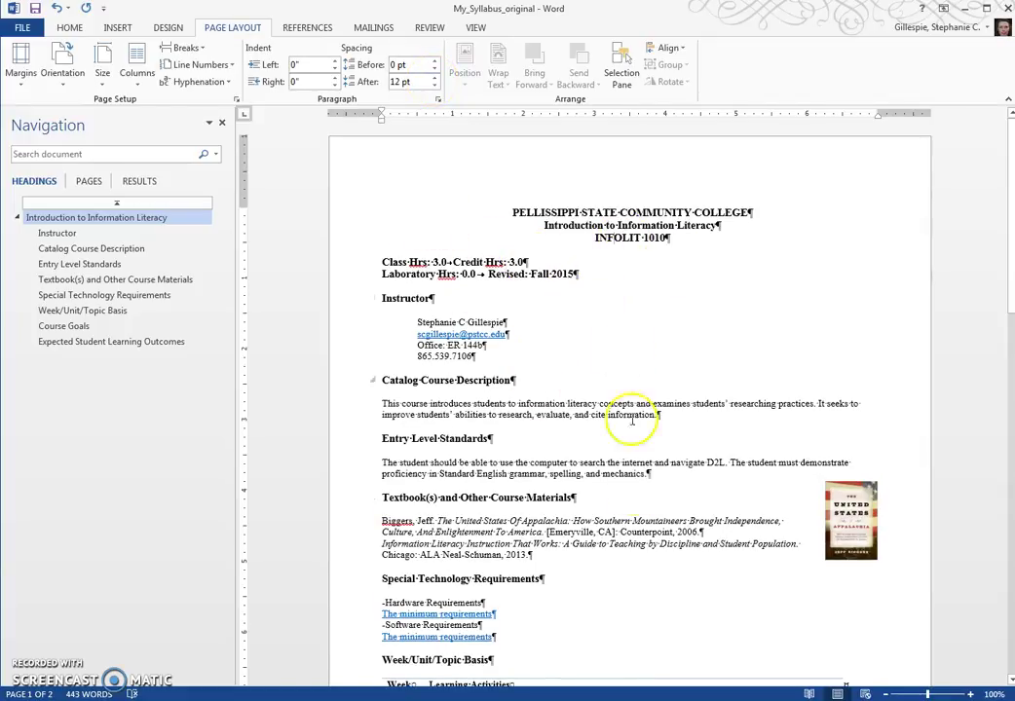
- Review both pages against the heading outline and check the paragraph spacing of the Instructor heading and the course description text
scroll(536, 642, "down", 13)
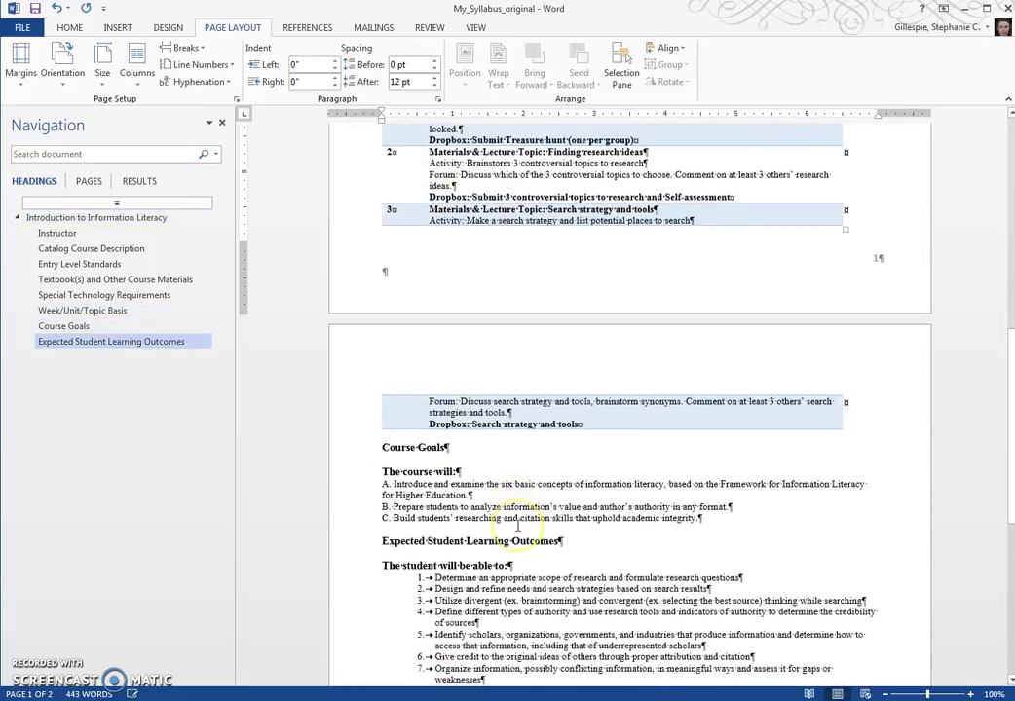
scroll(517, 526, "down", 4)
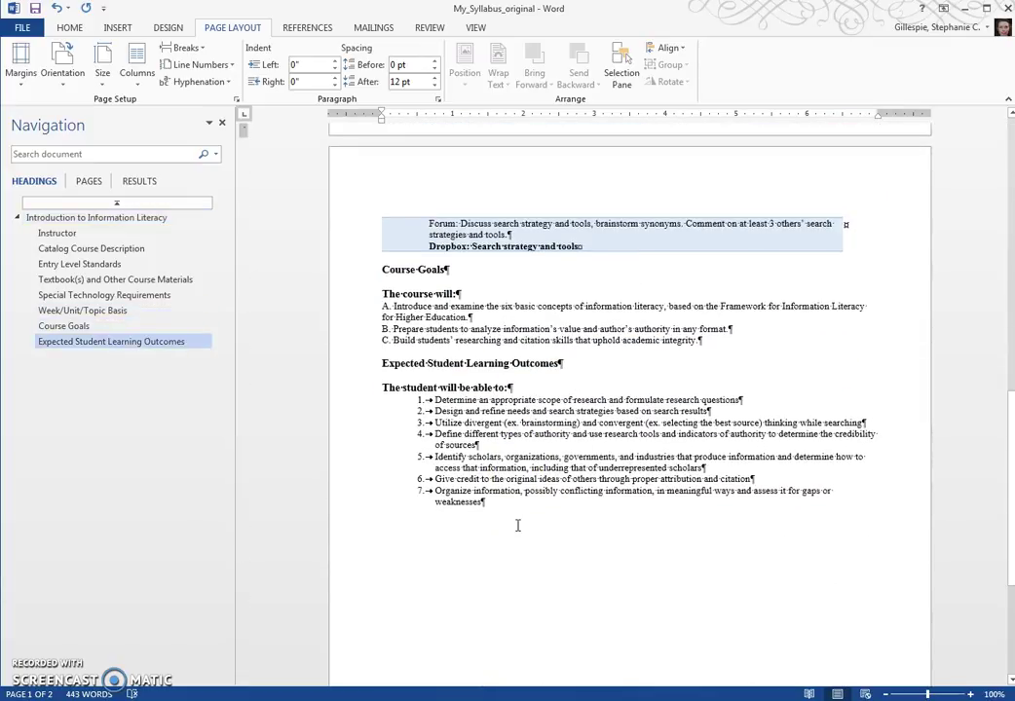
scroll(517, 526, "up", 17)
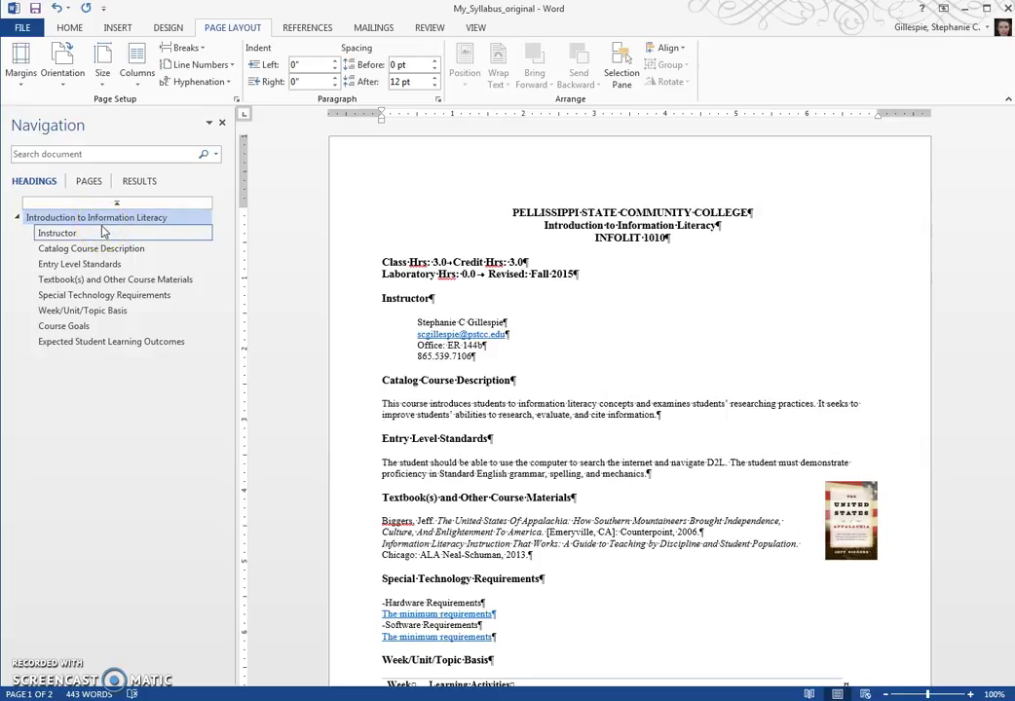
left_click(95, 329)
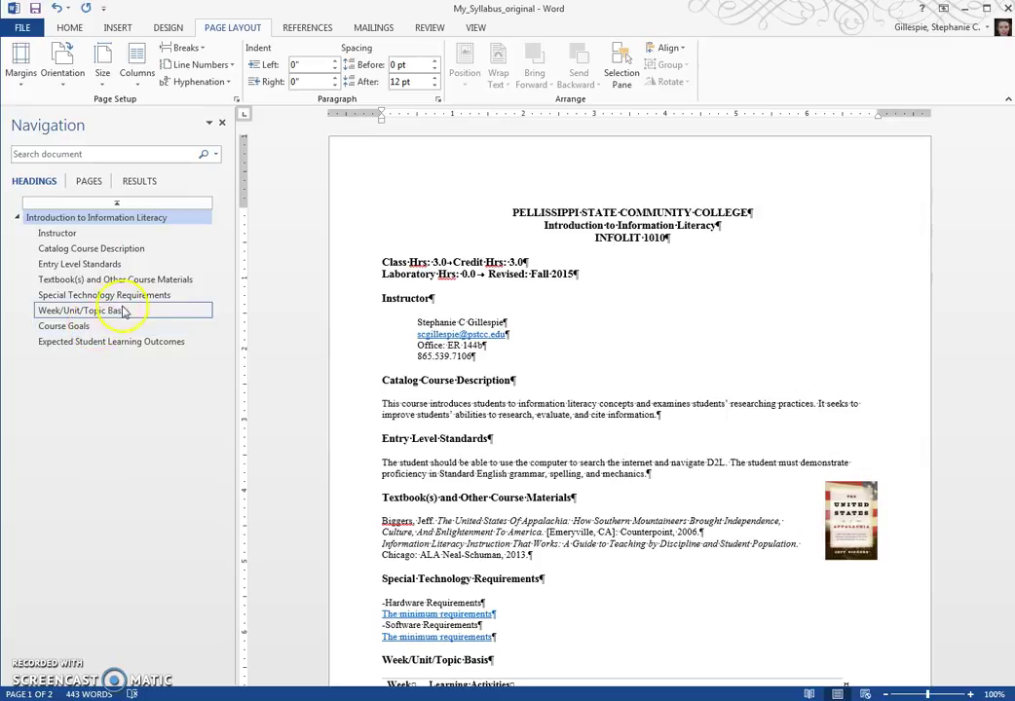
left_click(443, 294)
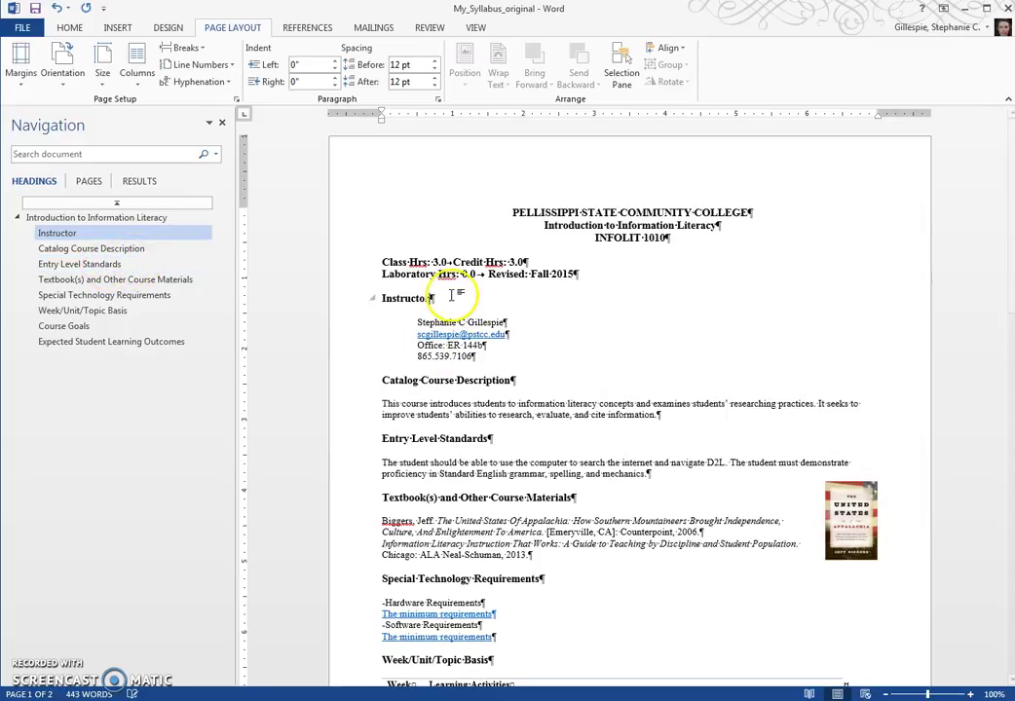
left_click(508, 406)
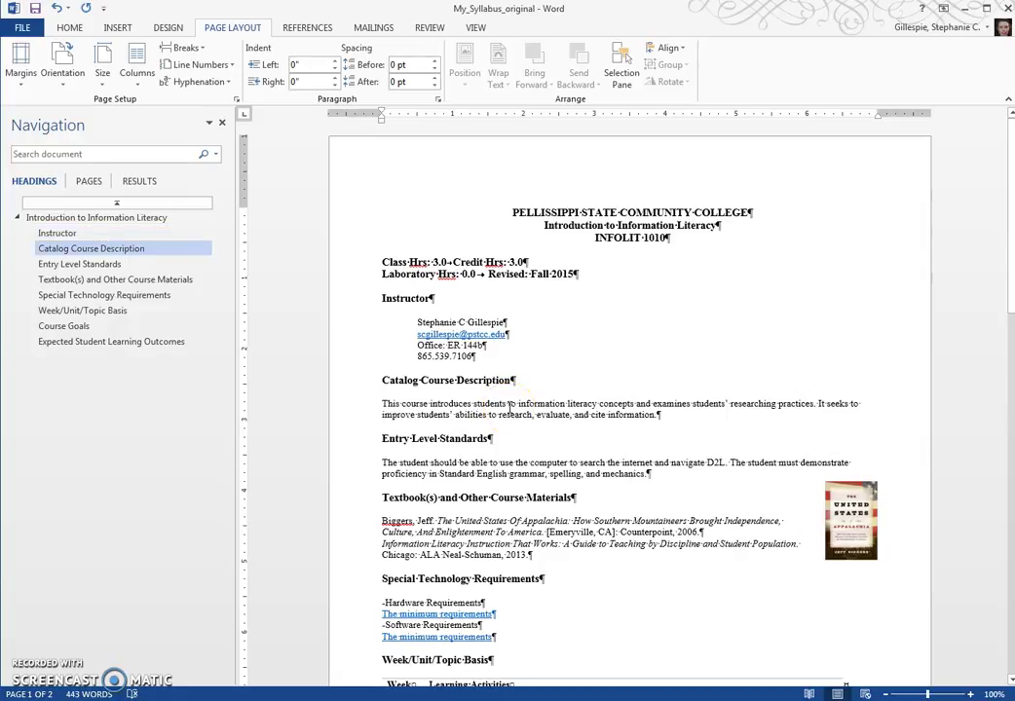
- Indent the body paragraphs under Catalog Course Description and Entry Level Standards by 0.5 inch, matching the instructor's contact details
left_click_drag(417, 323, 472, 356)
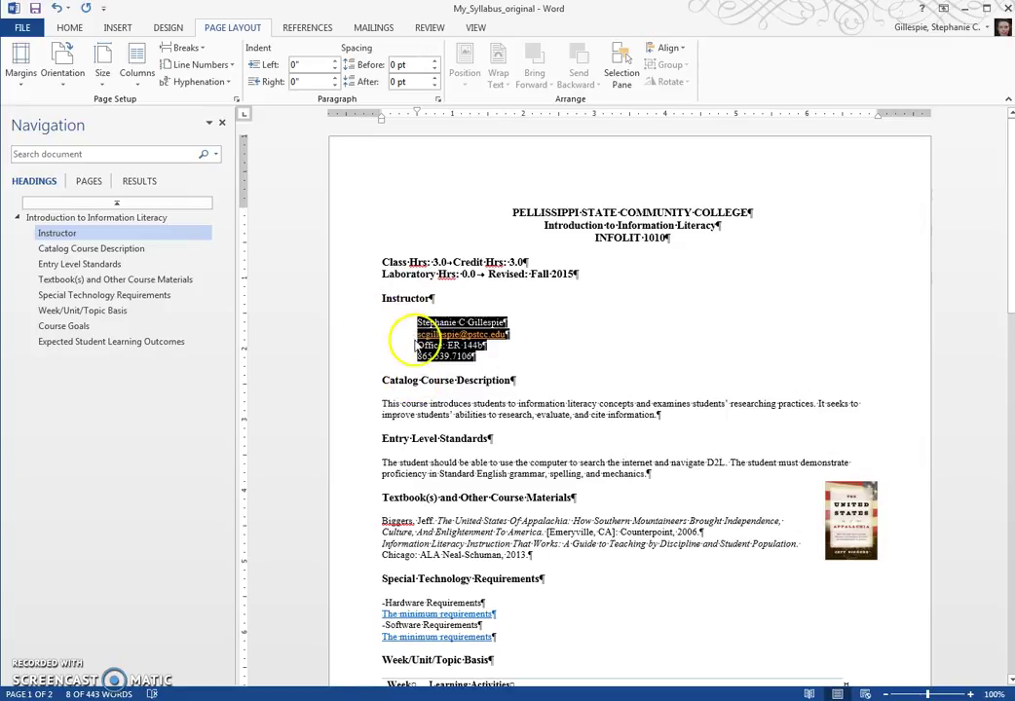
left_click(428, 345)
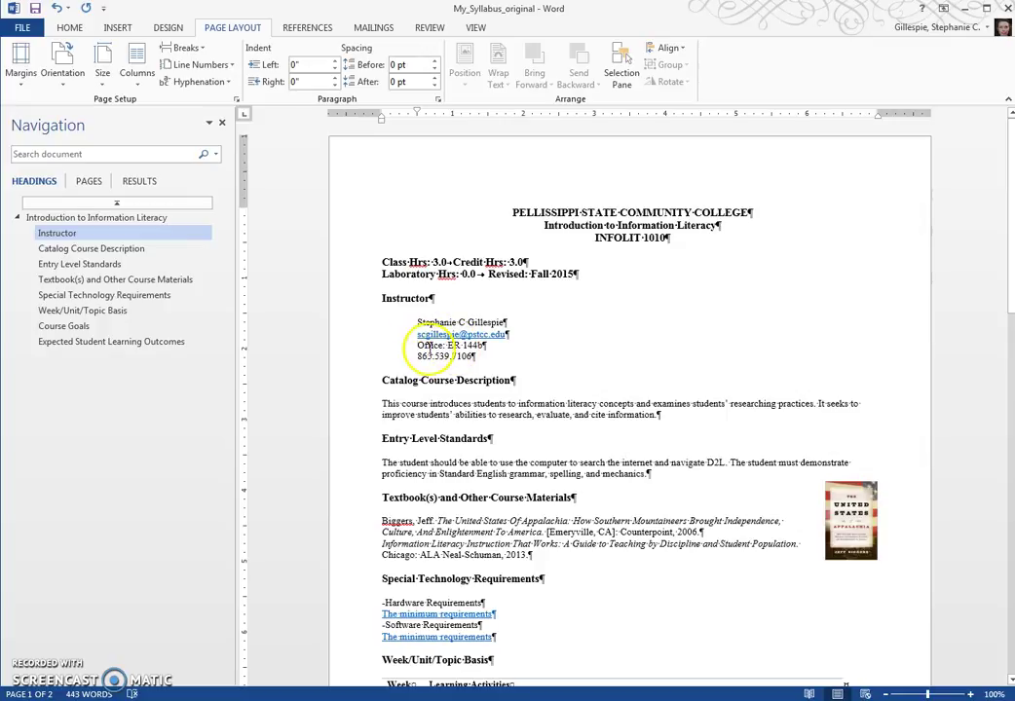
left_click(400, 403)
left_click(399, 463)
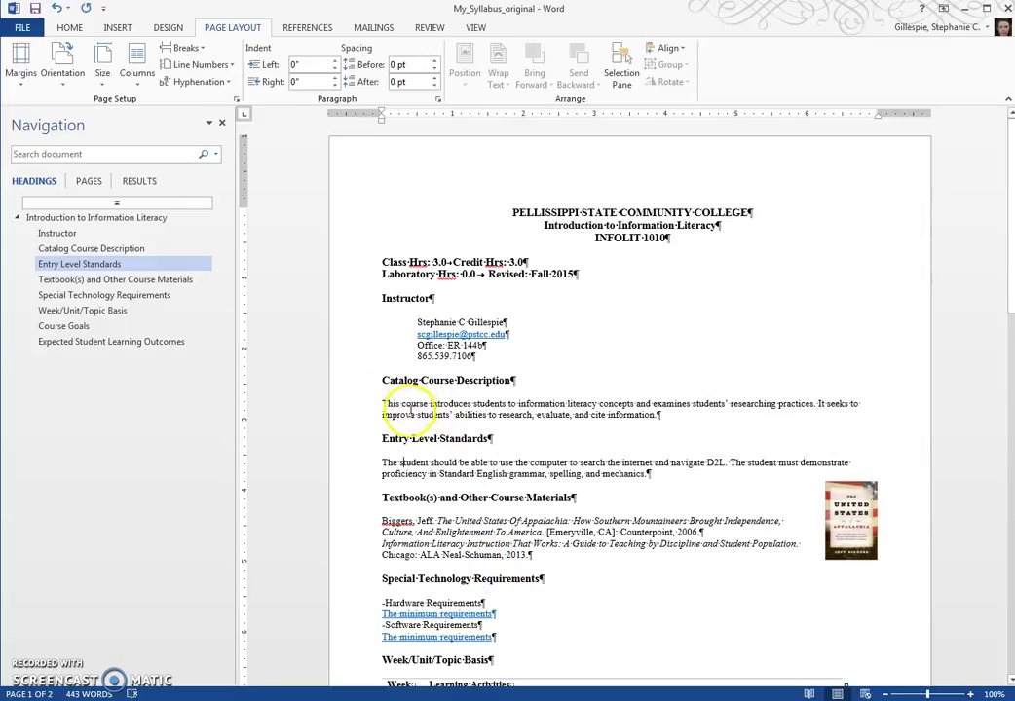
left_click(414, 403)
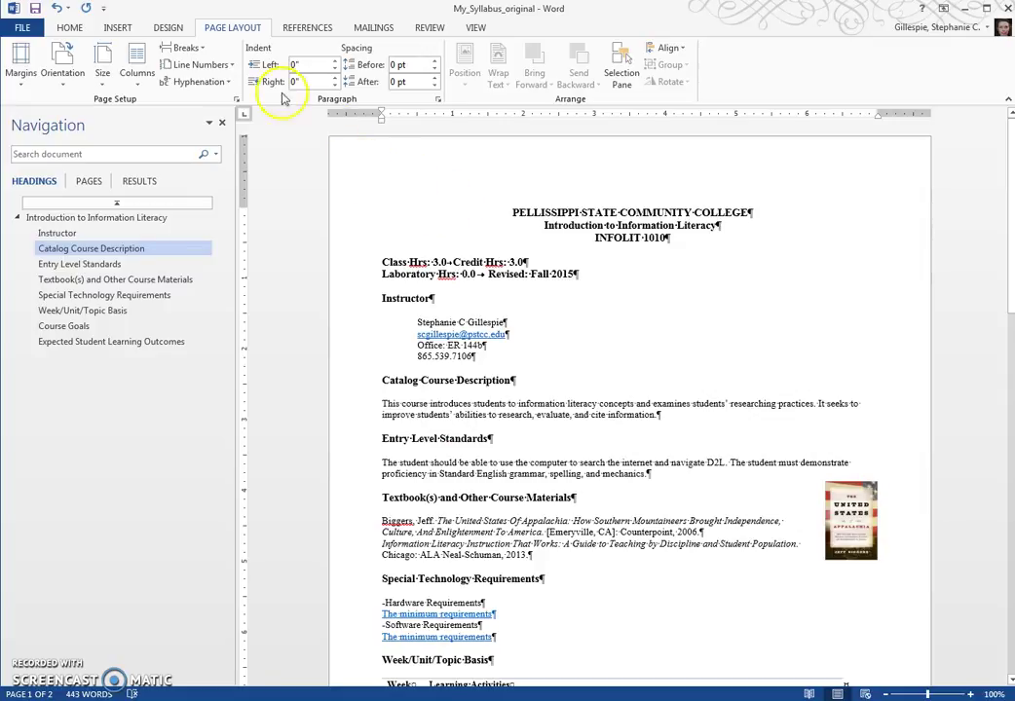
left_click(70, 27)
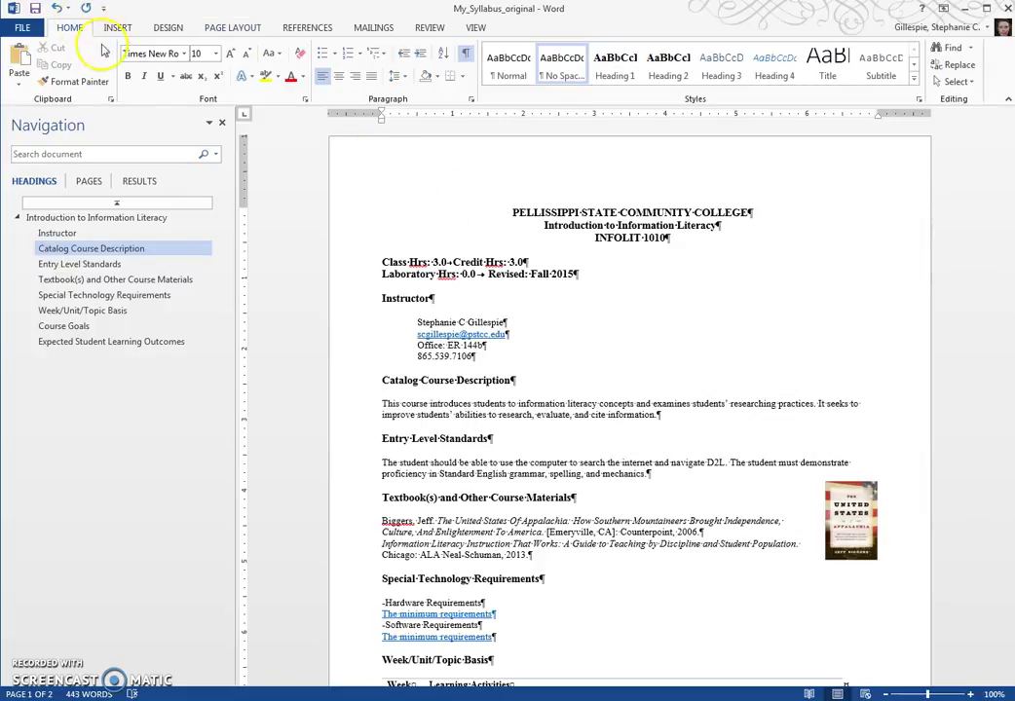
left_click(420, 55)
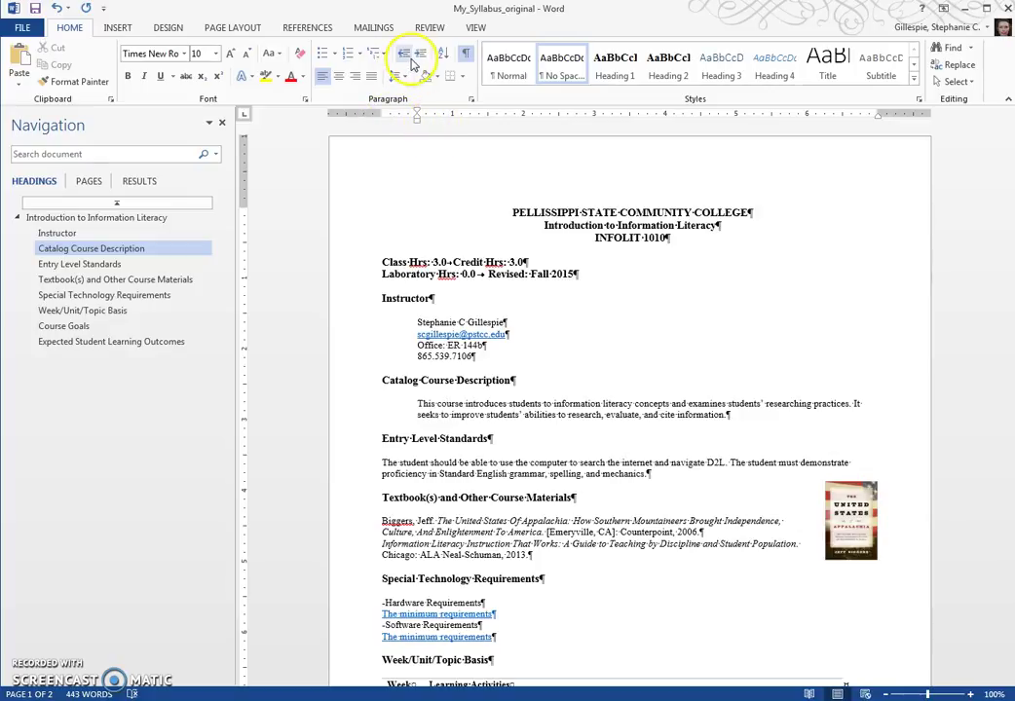
left_click(415, 464)
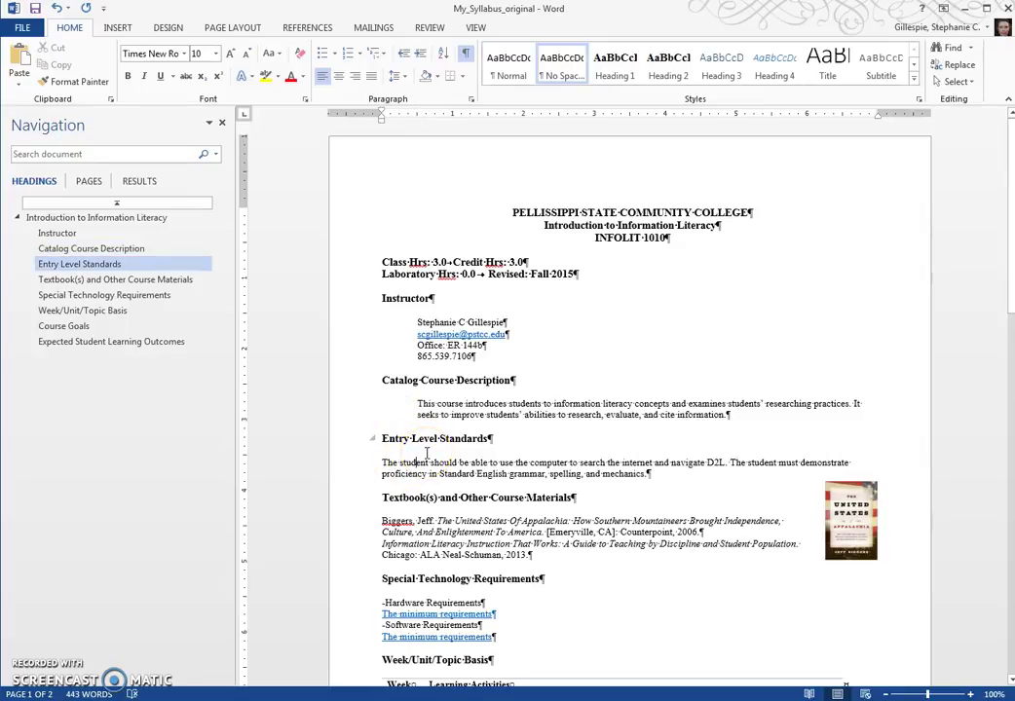
left_click(420, 56)
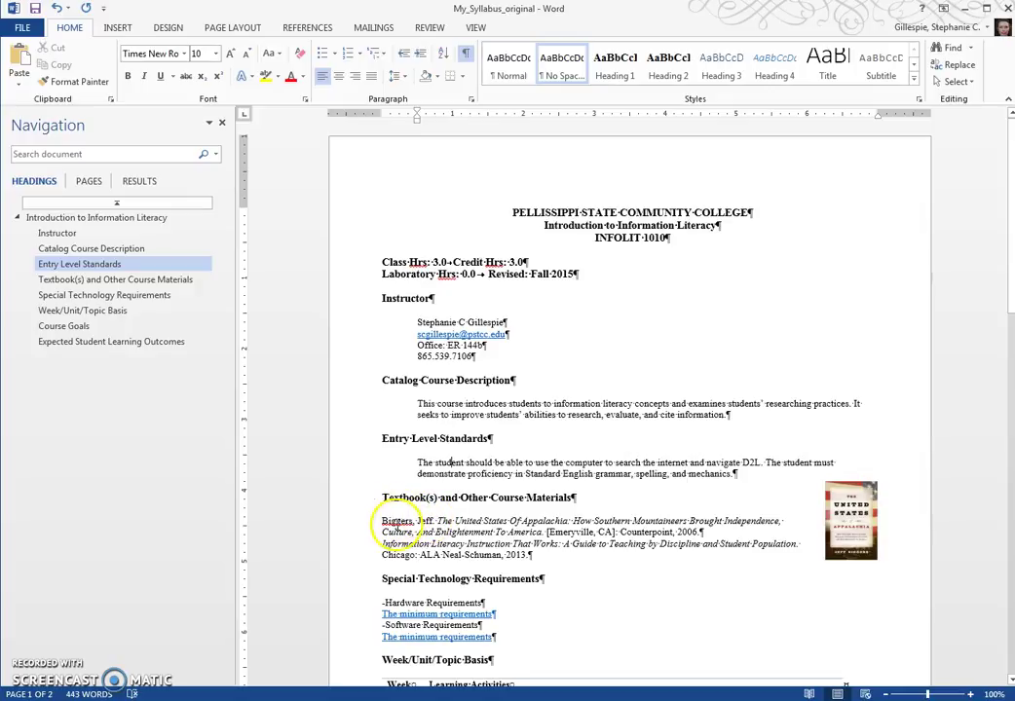
left_click(397, 521)
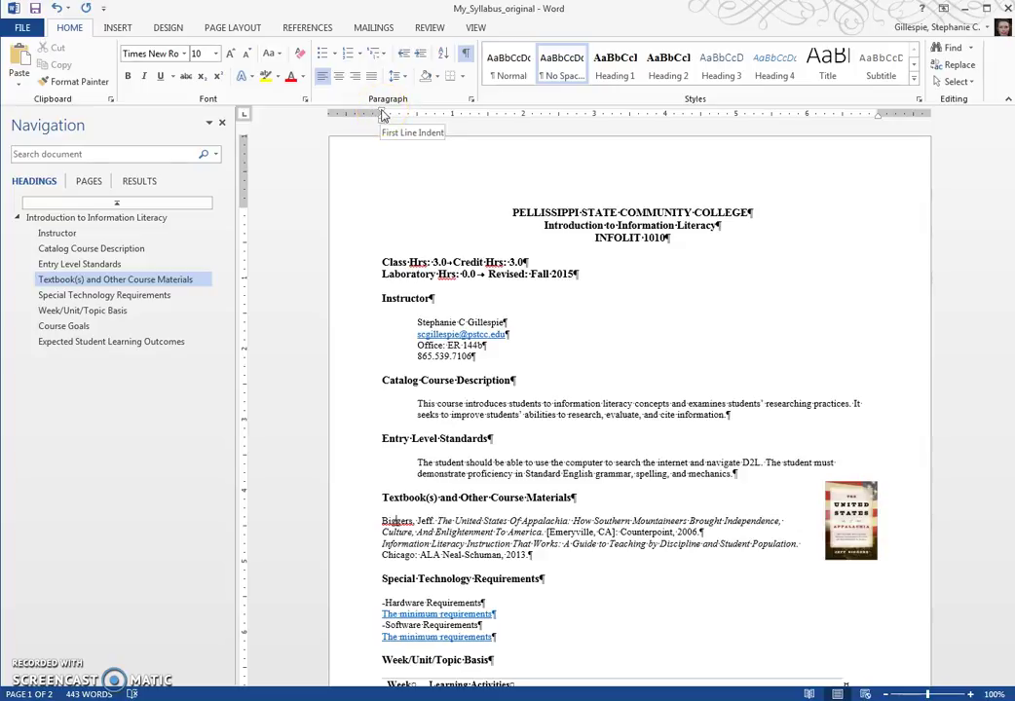
left_click(381, 123)
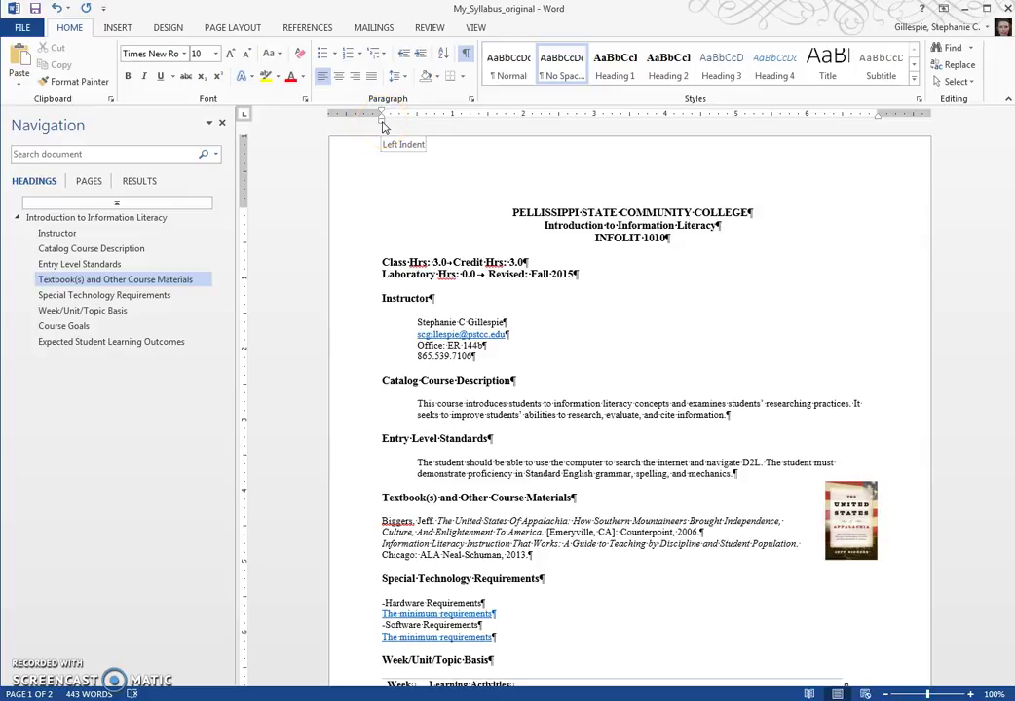
left_click(383, 113)
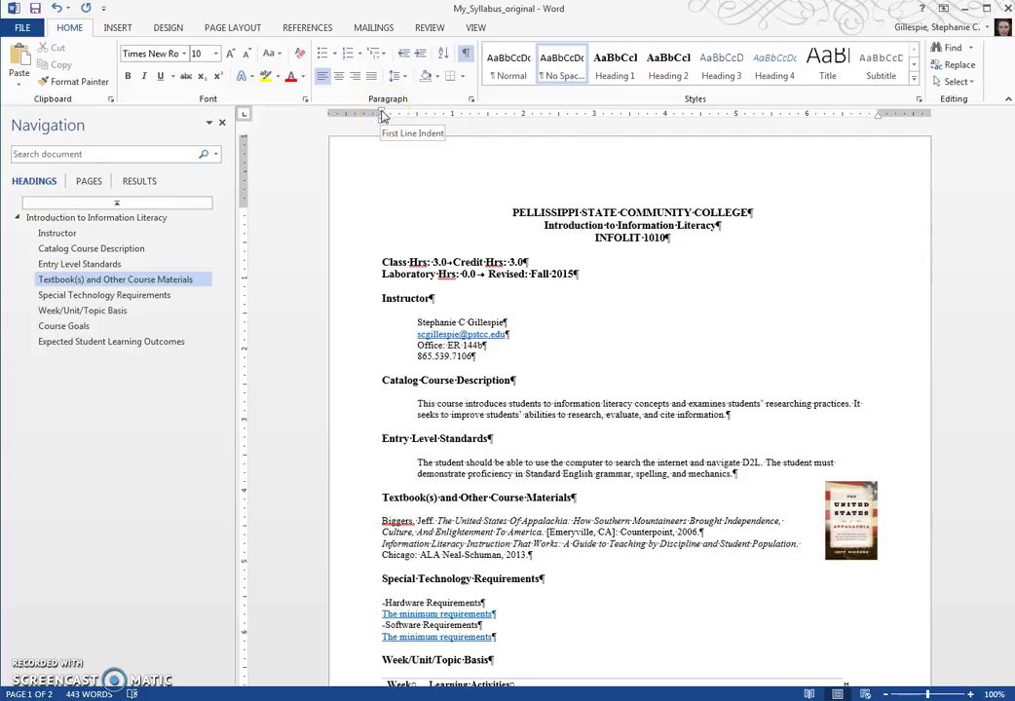
mouse_move(383, 114)
left_mouse_down()
mouse_move(665, 135)
mouse_move(477, 142)
mouse_move(385, 131)
left_mouse_up()
mouse_move(383, 117)
left_mouse_down()
mouse_move(498, 141)
mouse_move(582, 136)
mouse_move(611, 147)
mouse_move(383, 163)
left_mouse_up()
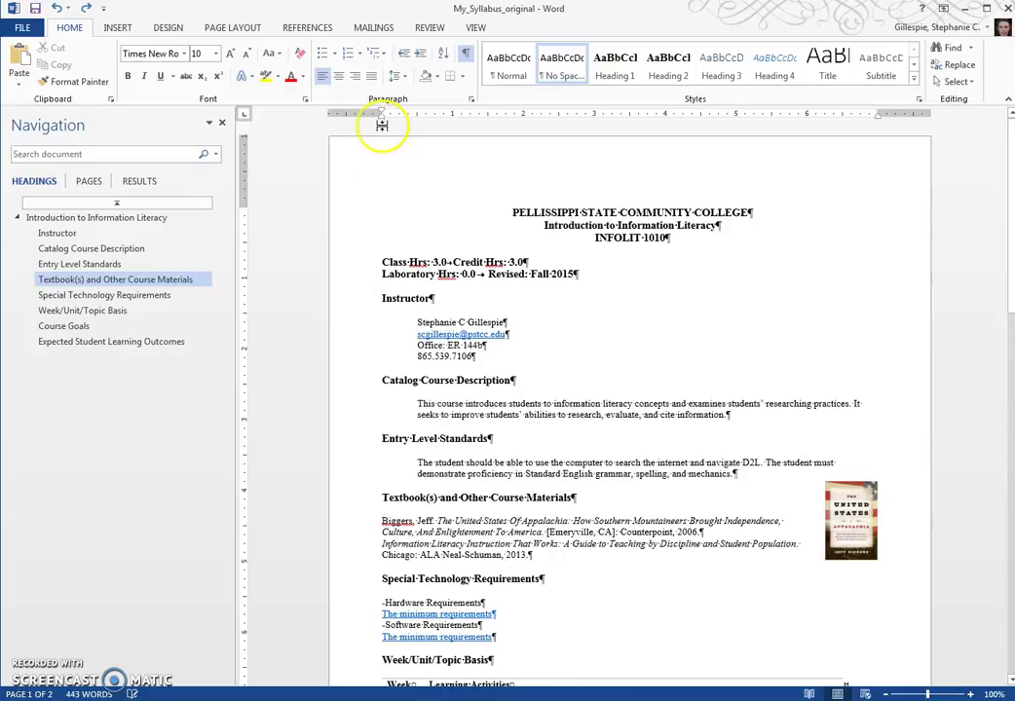
mouse_move(382, 125)
left_mouse_down()
mouse_move(516, 137)
mouse_move(340, 145)
mouse_move(385, 149)
mouse_move(378, 137)
left_mouse_up()
left_click(378, 137)
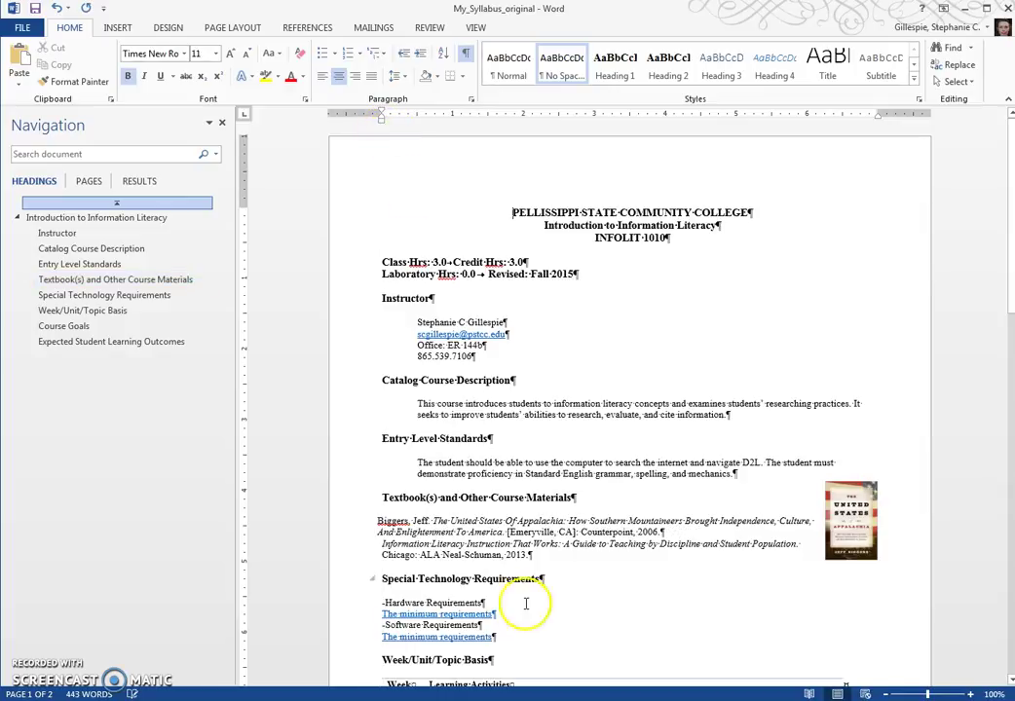
left_click(392, 532)
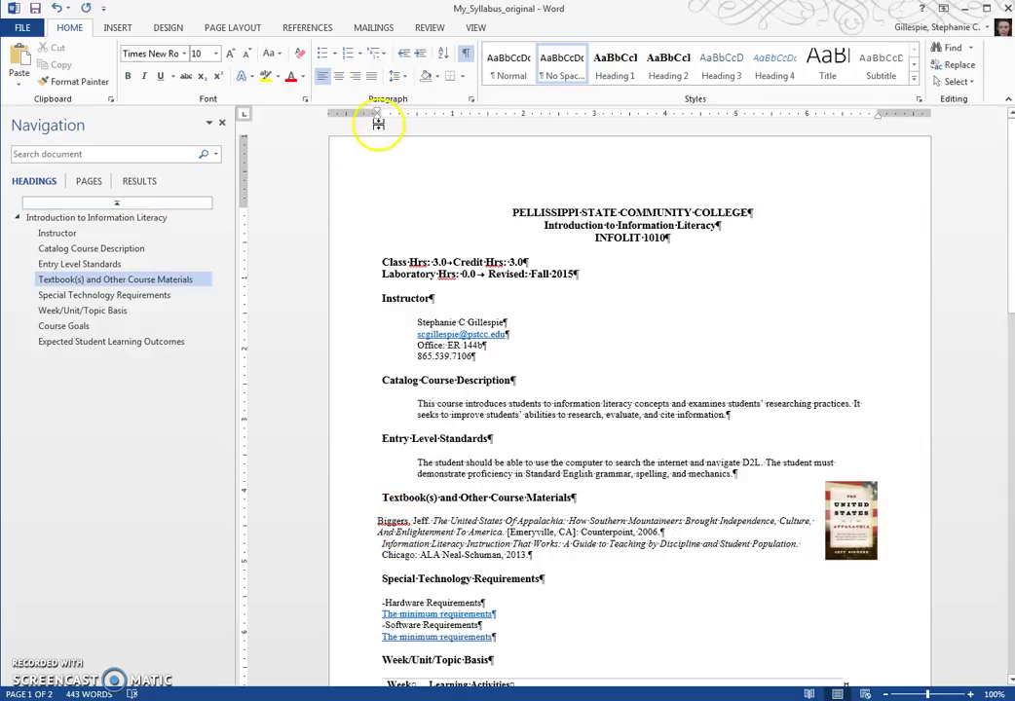
left_click_drag(378, 123, 381, 125)
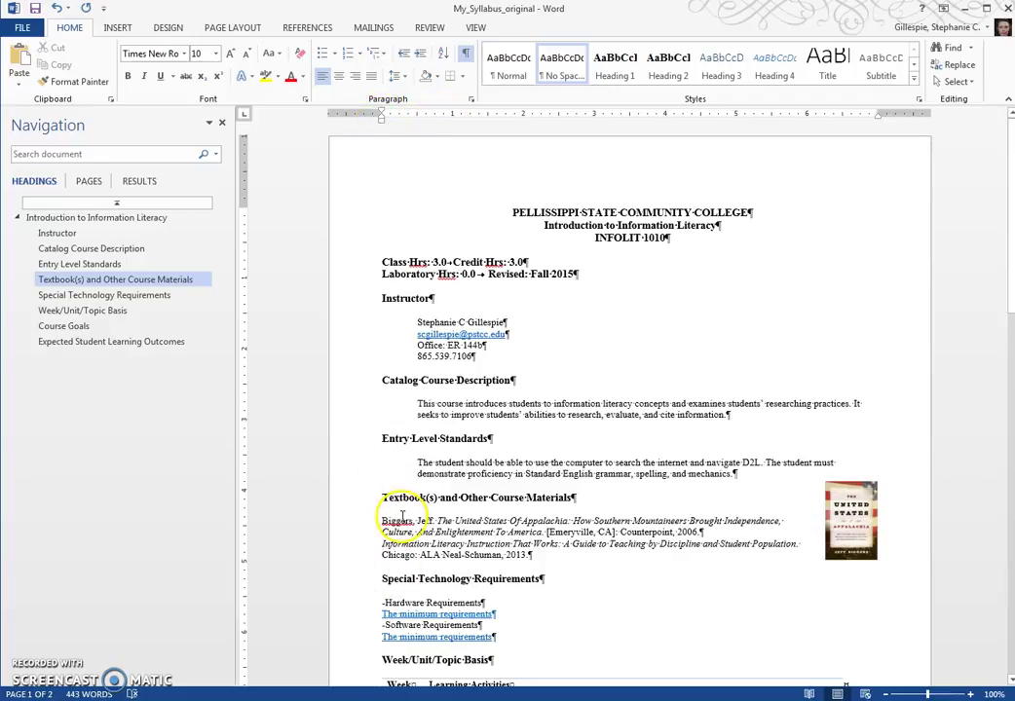
- Give the two book citations under Textbook(s) and Other Course Materials a 0.5 inch hanging indent
left_click_drag(383, 523, 475, 562)
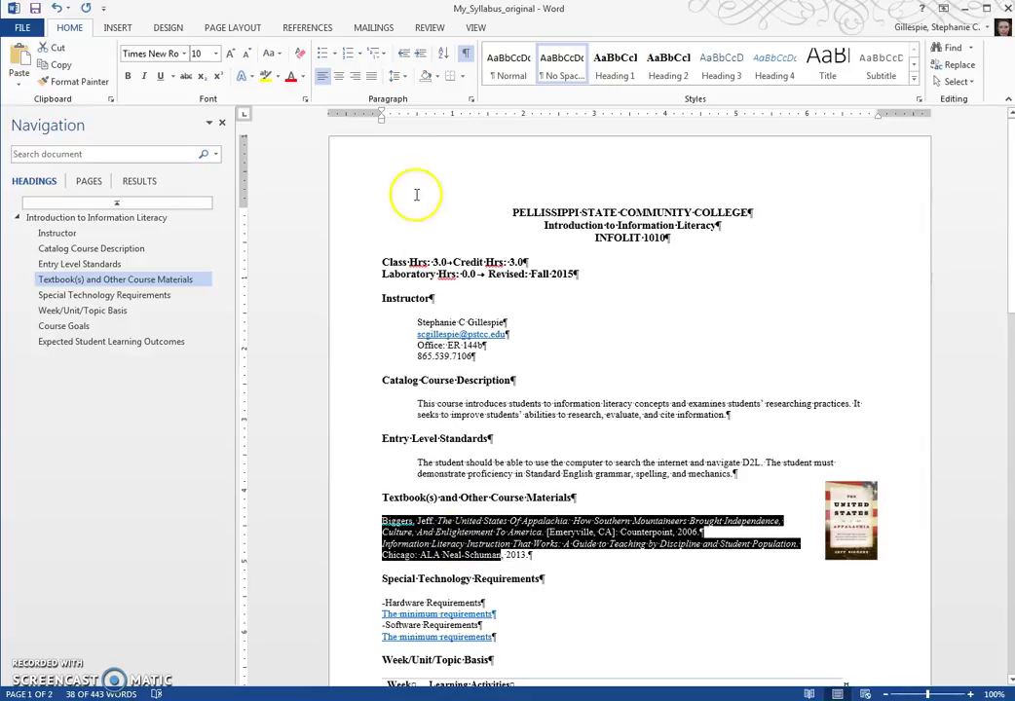
left_click_drag(383, 118, 417, 124)
left_click(515, 554)
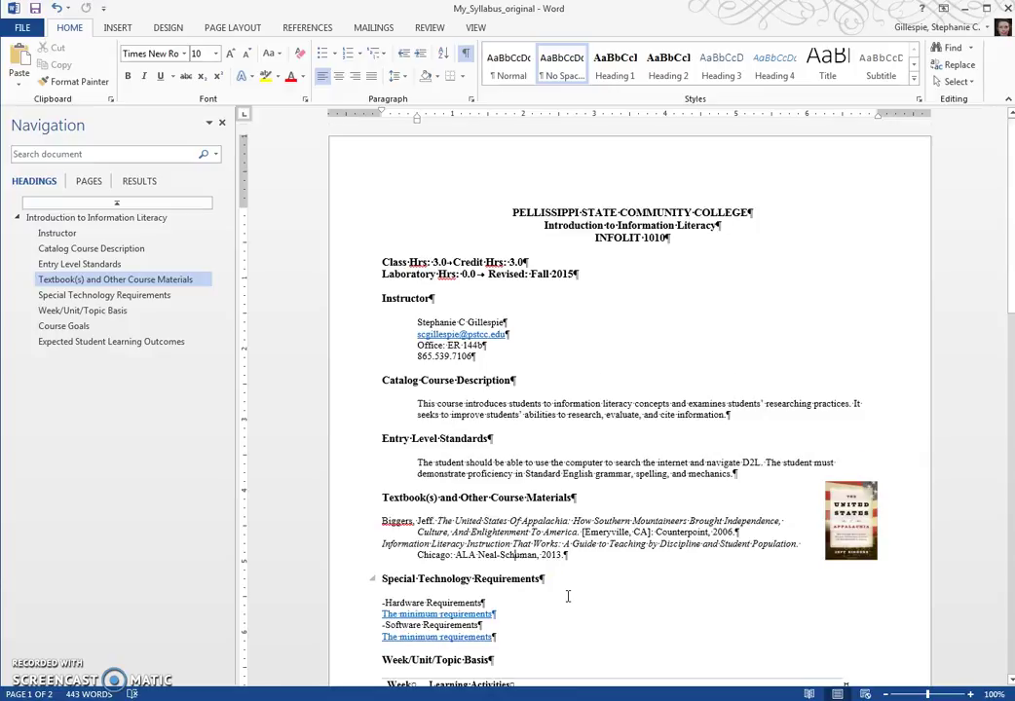
- Remove the manually entered hyphens before "Hardware Requirements" and "Software Requirements" under Special Technology Requirements
scroll(568, 596, "down", 1)
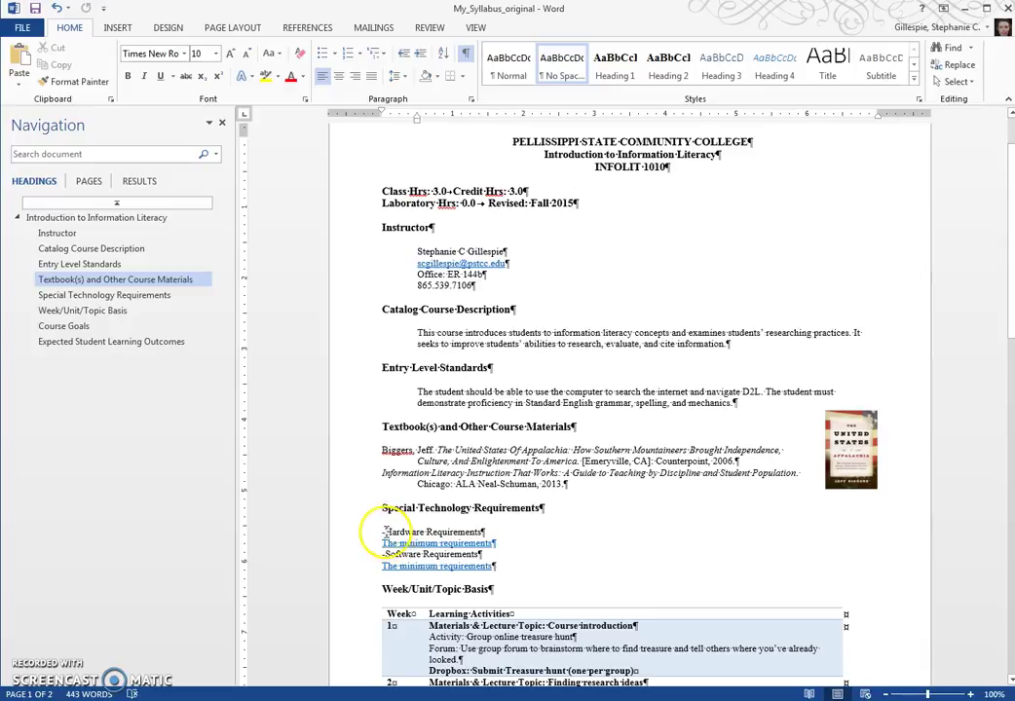
left_click_drag(380, 532, 389, 532)
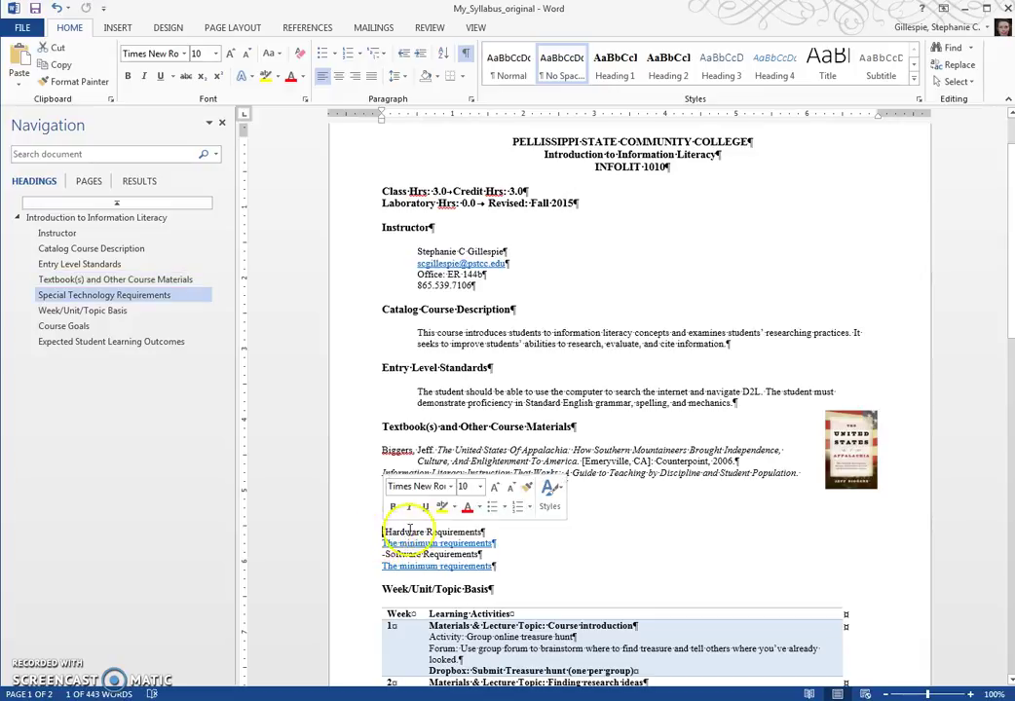
left_click(382, 534)
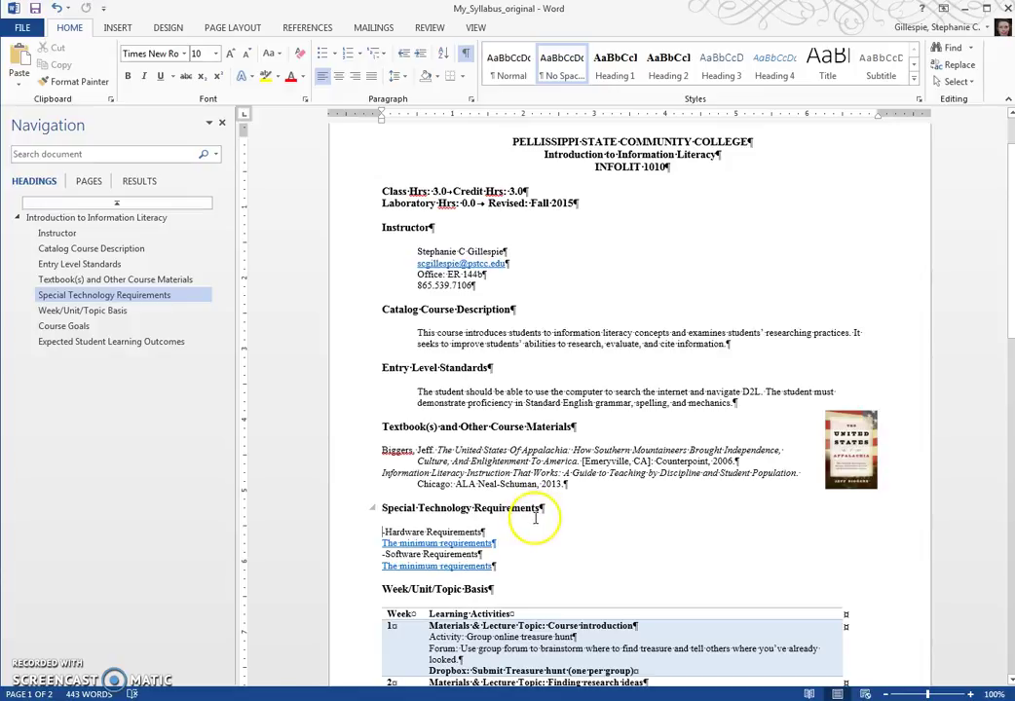
left_click(401, 532)
left_click(495, 531)
left_click(380, 535)
key("Delete")
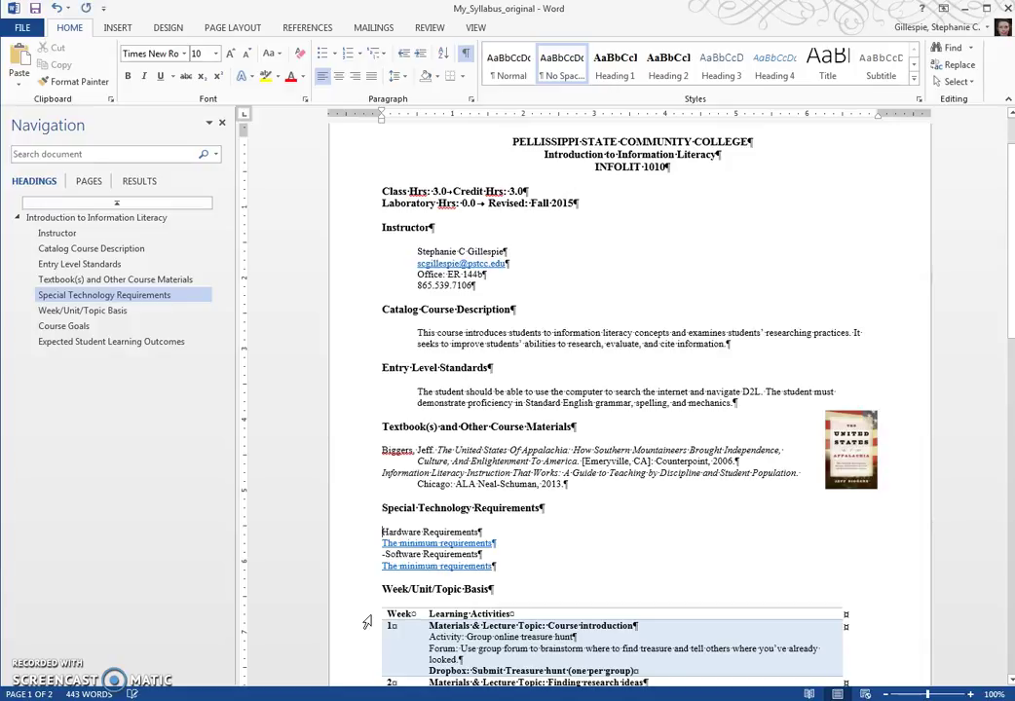
key("Delete")
- Format the four lines under Special Technology Requirements as a bulleted list
left_click_drag(389, 590, 395, 532)
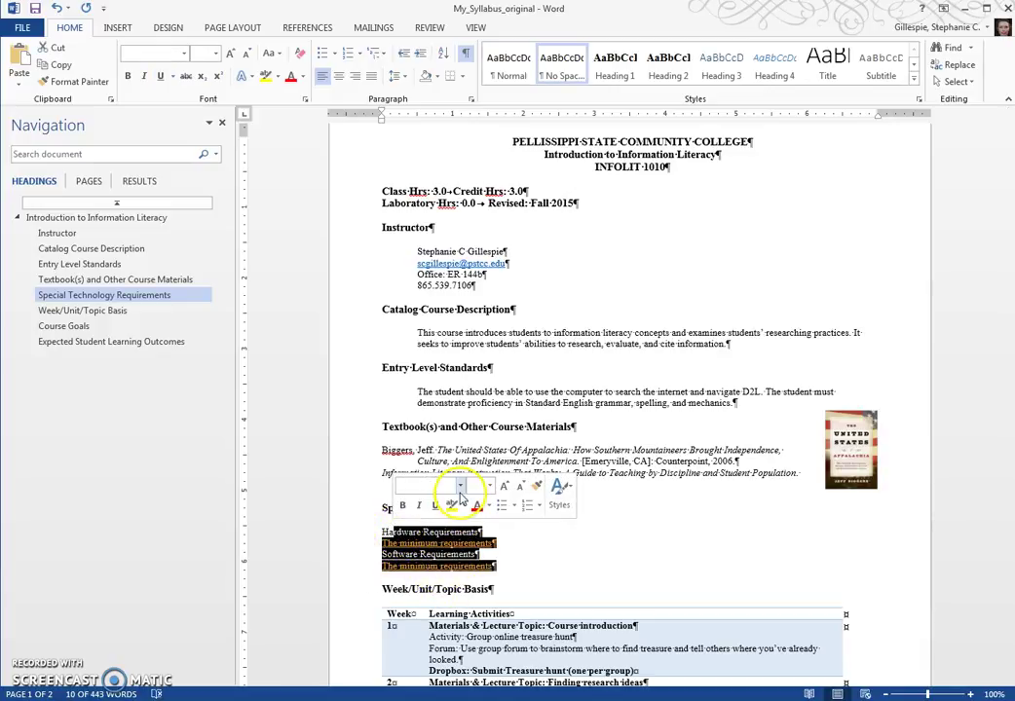
left_click(322, 59)
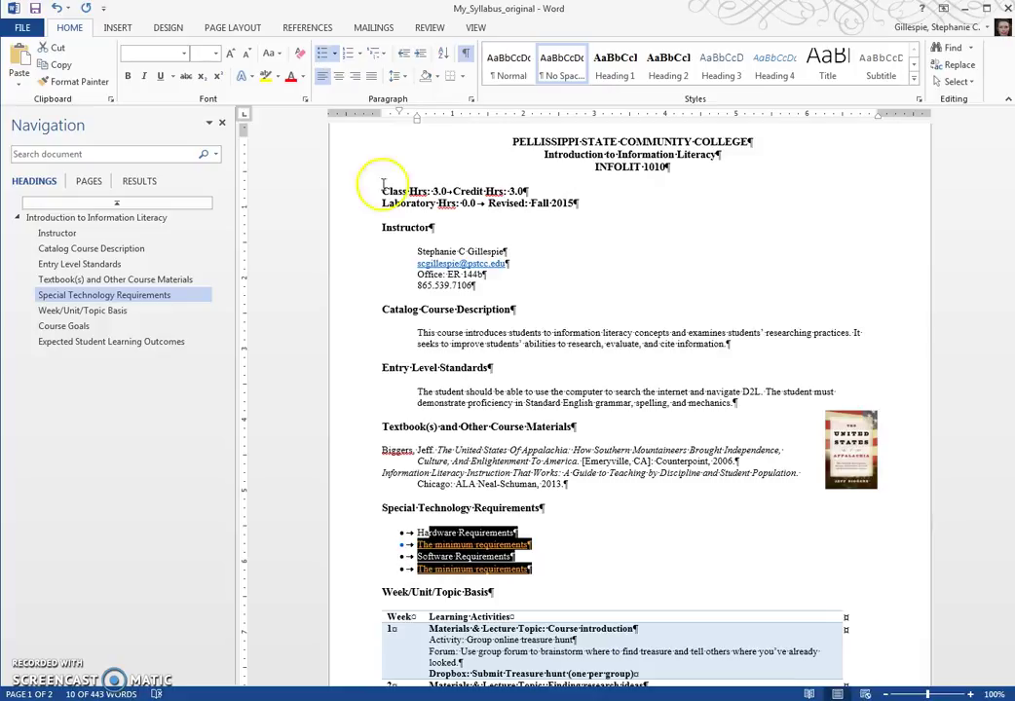
left_click(425, 556)
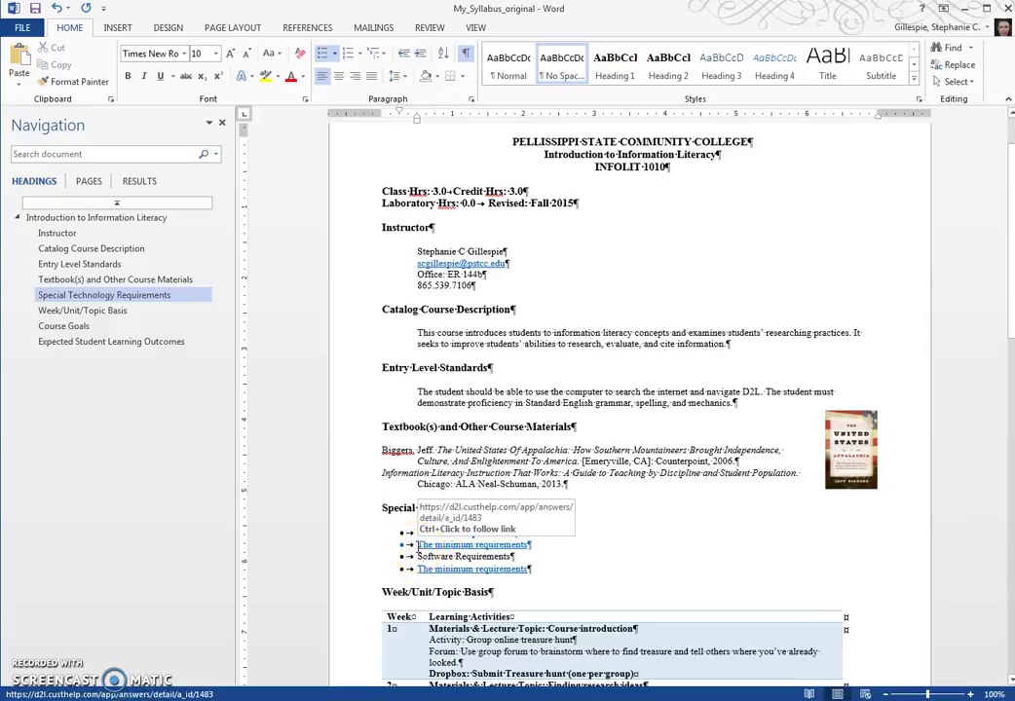
- Remove the bullets from both "The minimum requirements" link lines while keeping them aligned with the bulleted text
left_click(416, 547)
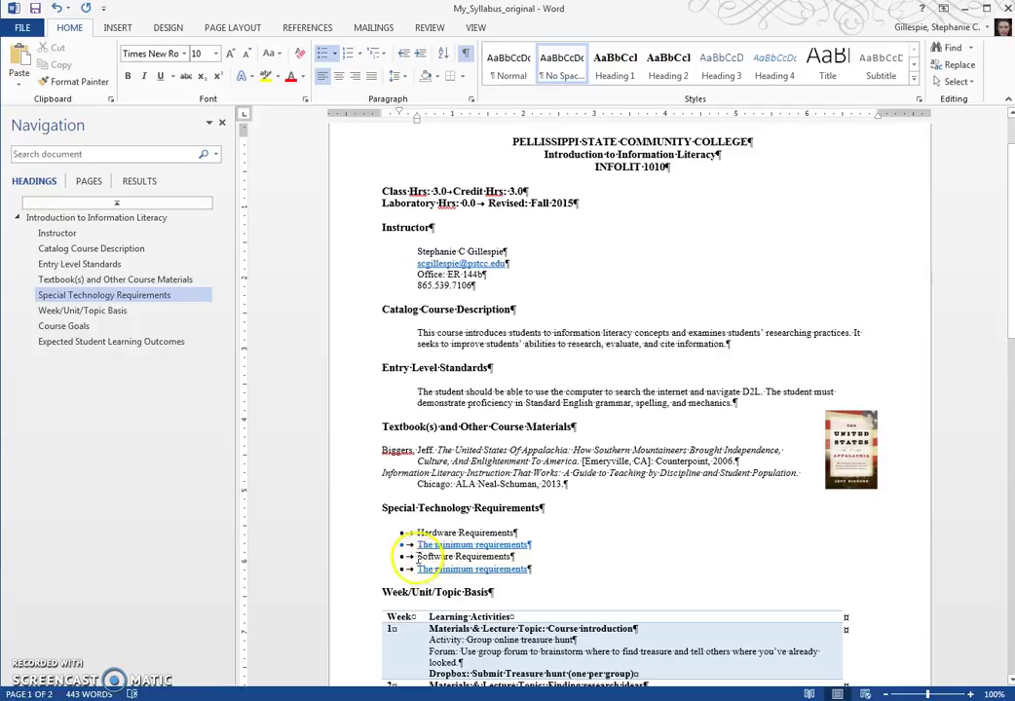
left_click(416, 546)
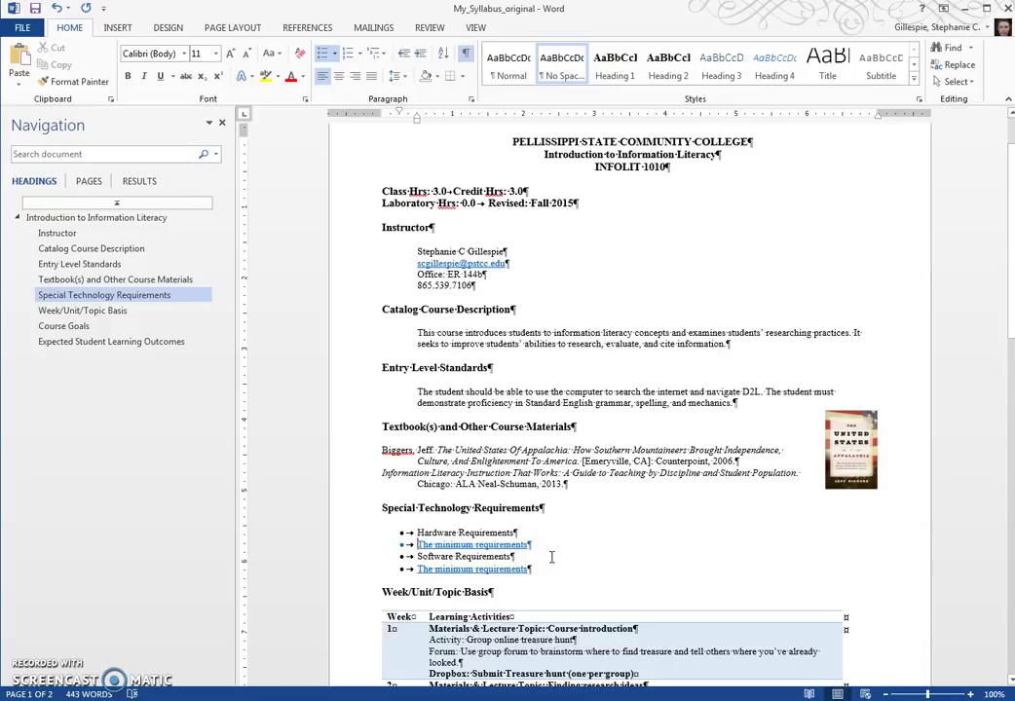
key("BackSpace")
key("Down")
key("Down")
key("BackSpace")
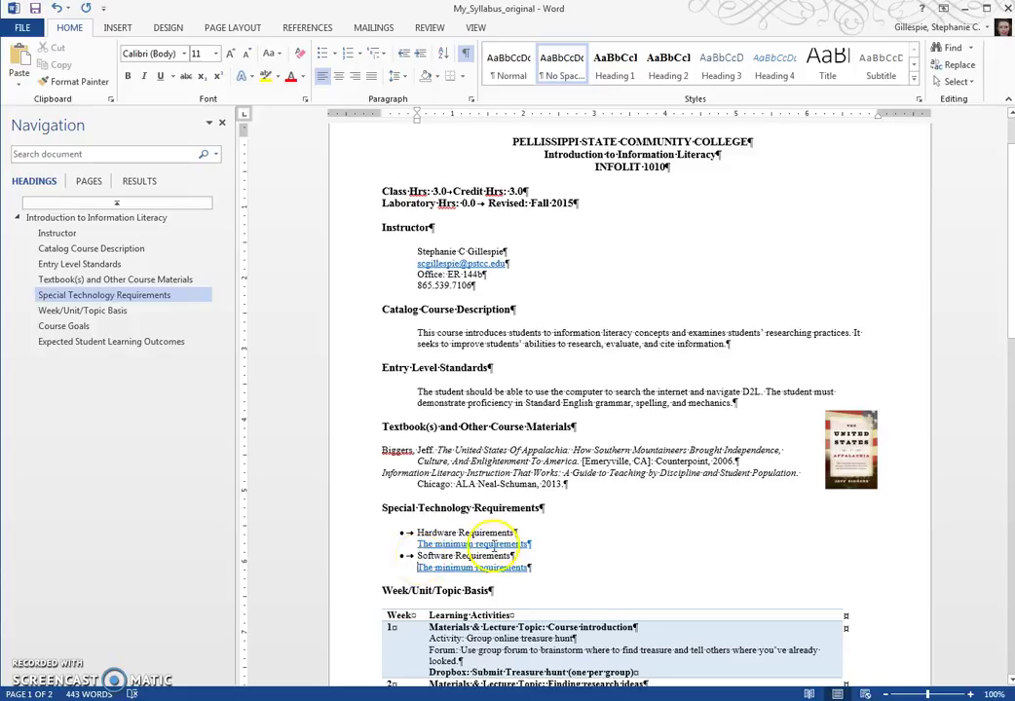
- Increase the indent of both "The minimum requirements" links to 1 inch so they sit beneath their bulleted items
scroll(553, 537, "down", 1)
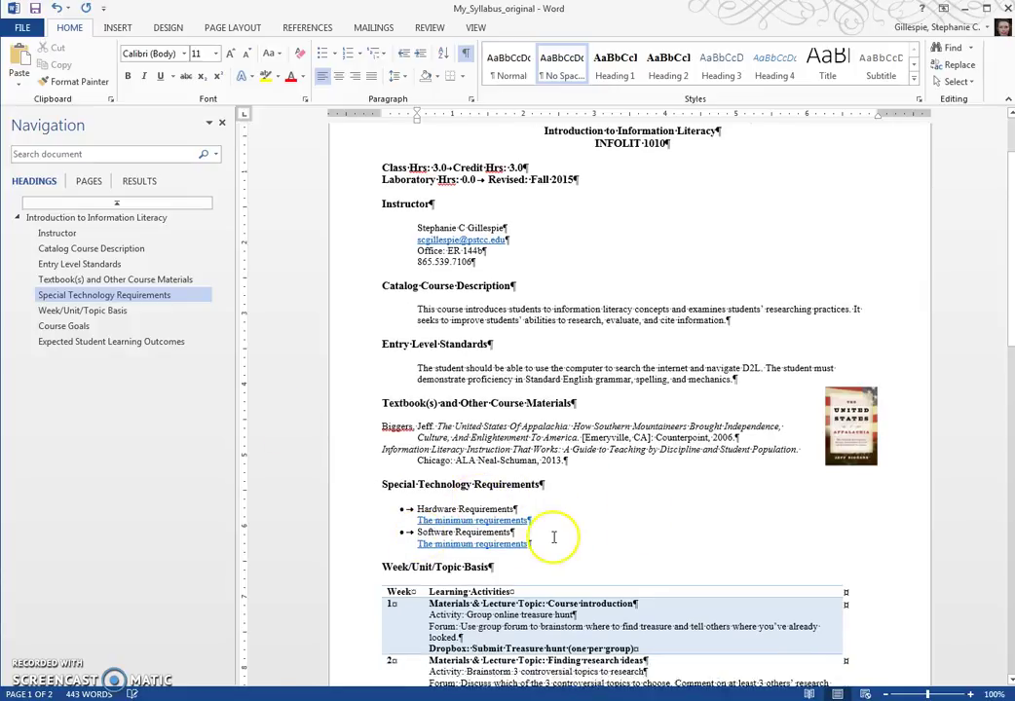
scroll(546, 516, "down", 1)
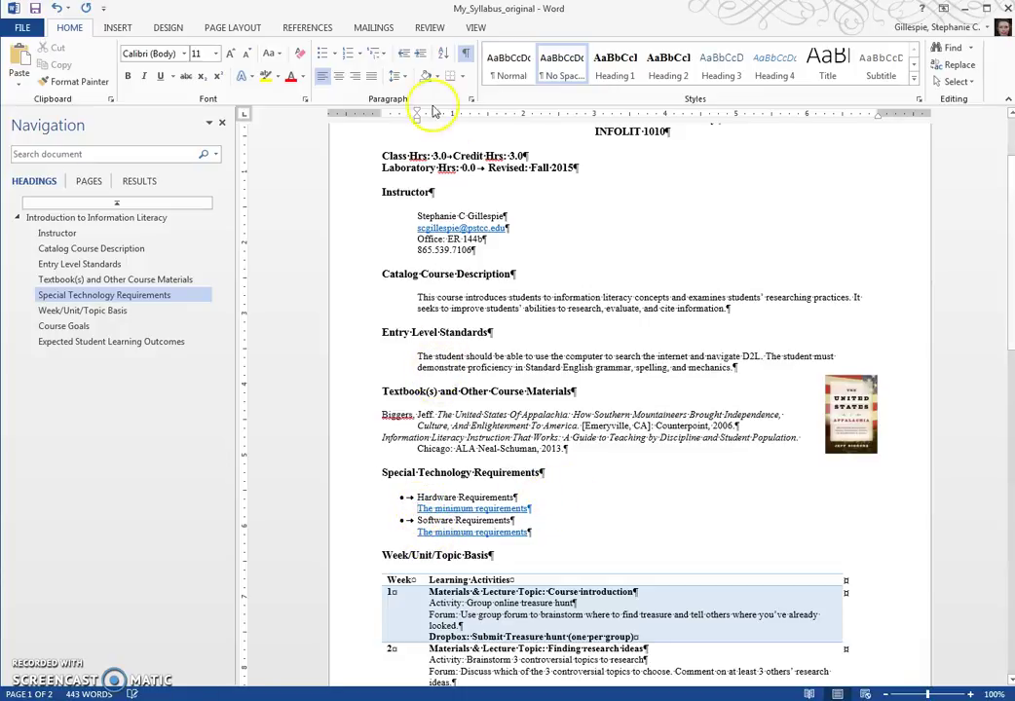
left_click(422, 56)
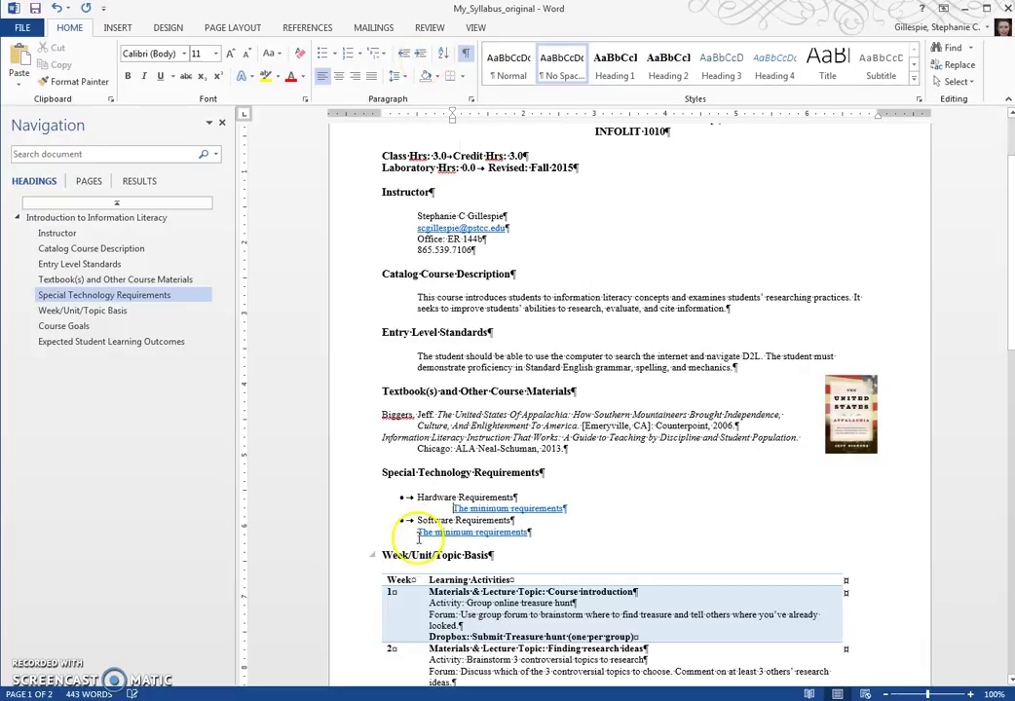
left_click(419, 536)
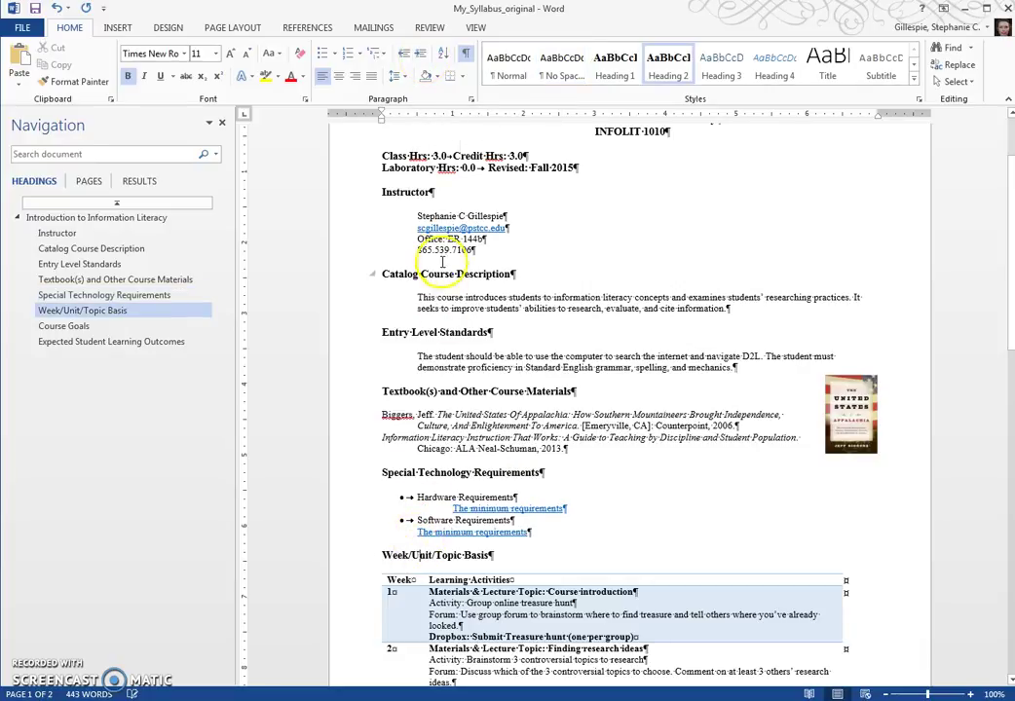
left_click(466, 531)
left_click(423, 56)
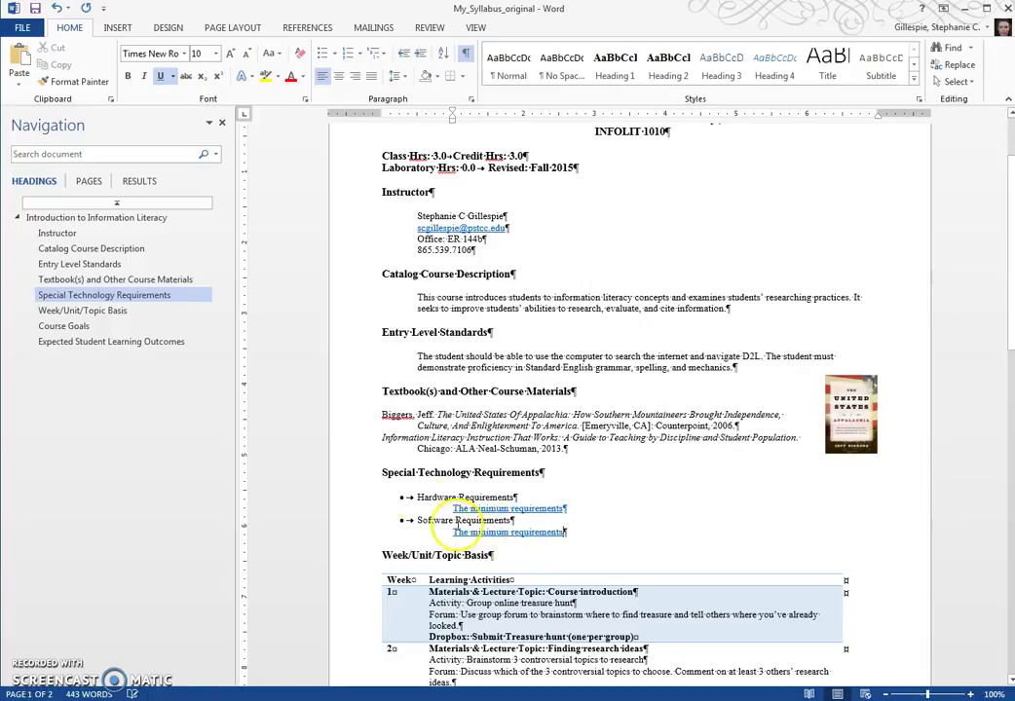
- Compare the manually lettered items under Course Goals with the automatically numbered list under Expected Student Learning Outcomes on the second page
left_click(70, 327)
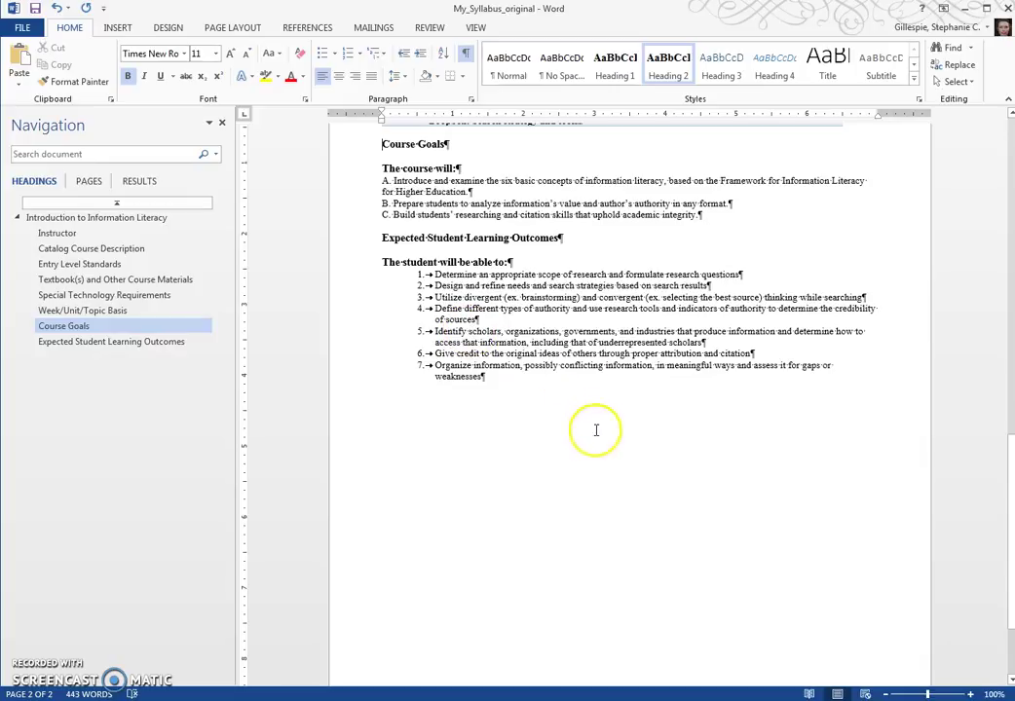
left_click(540, 379)
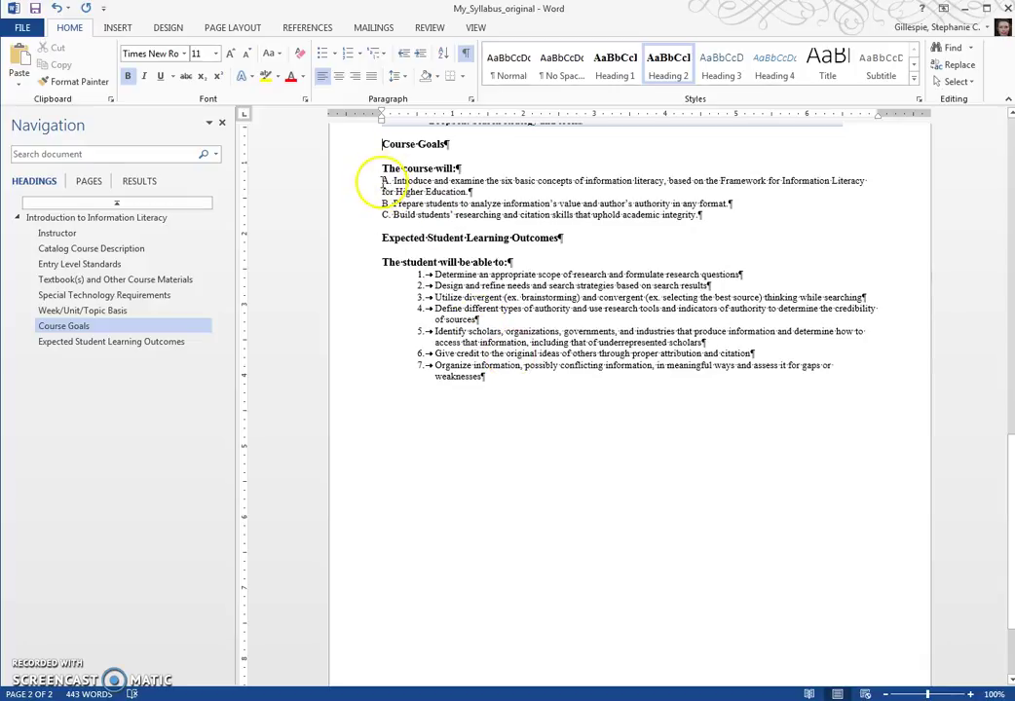
left_click(375, 200)
left_click(497, 295)
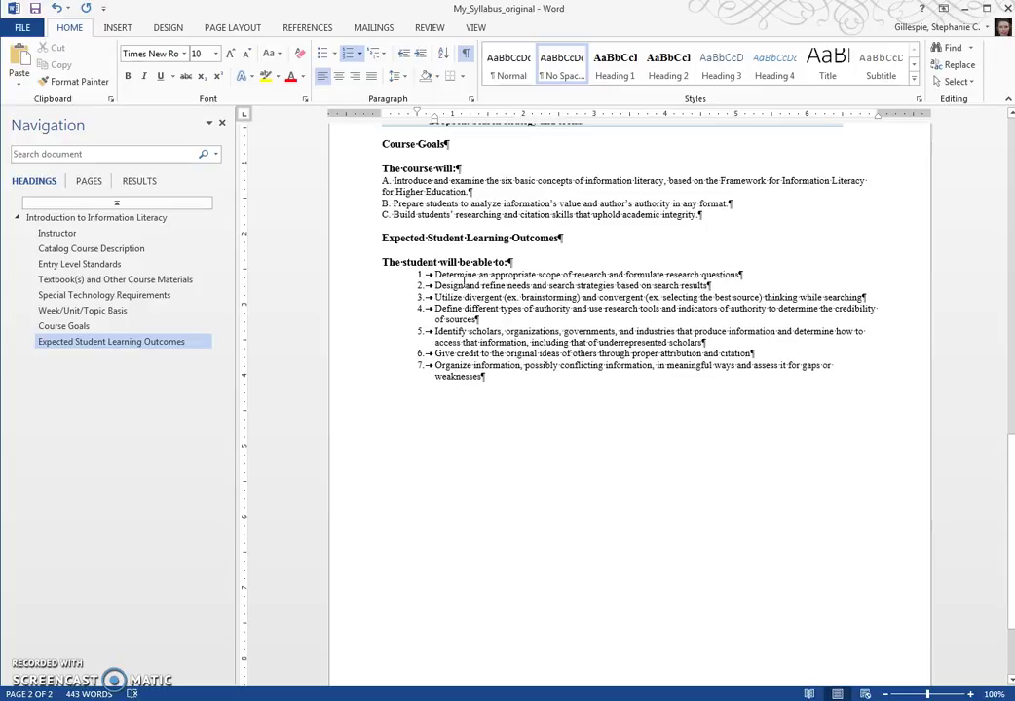
left_click(380, 182)
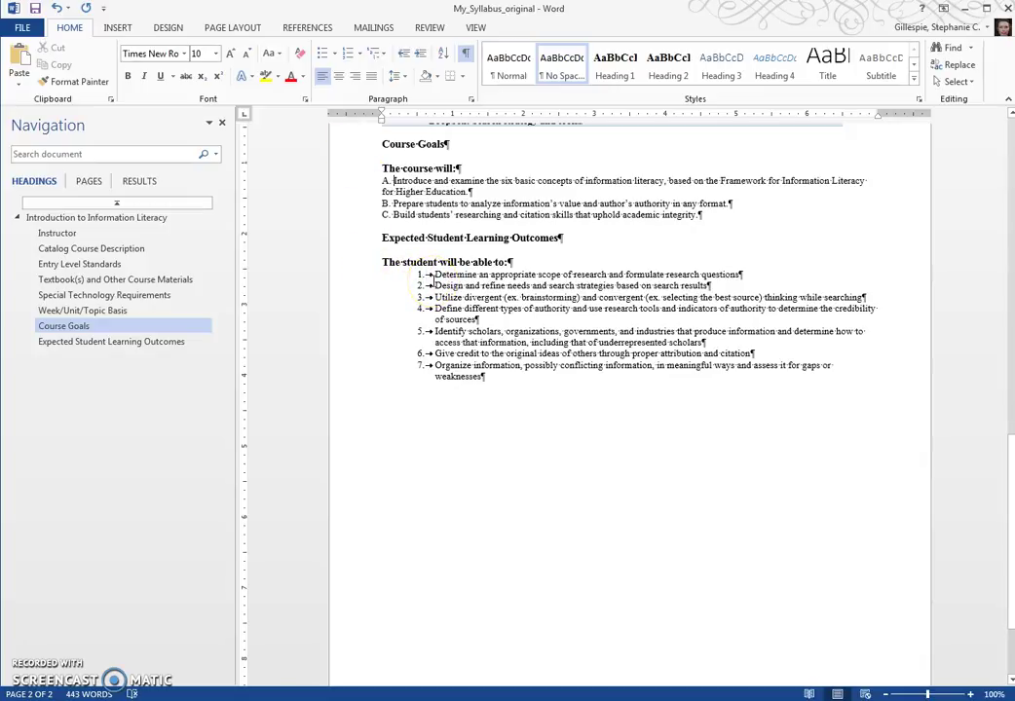
left_click(426, 279)
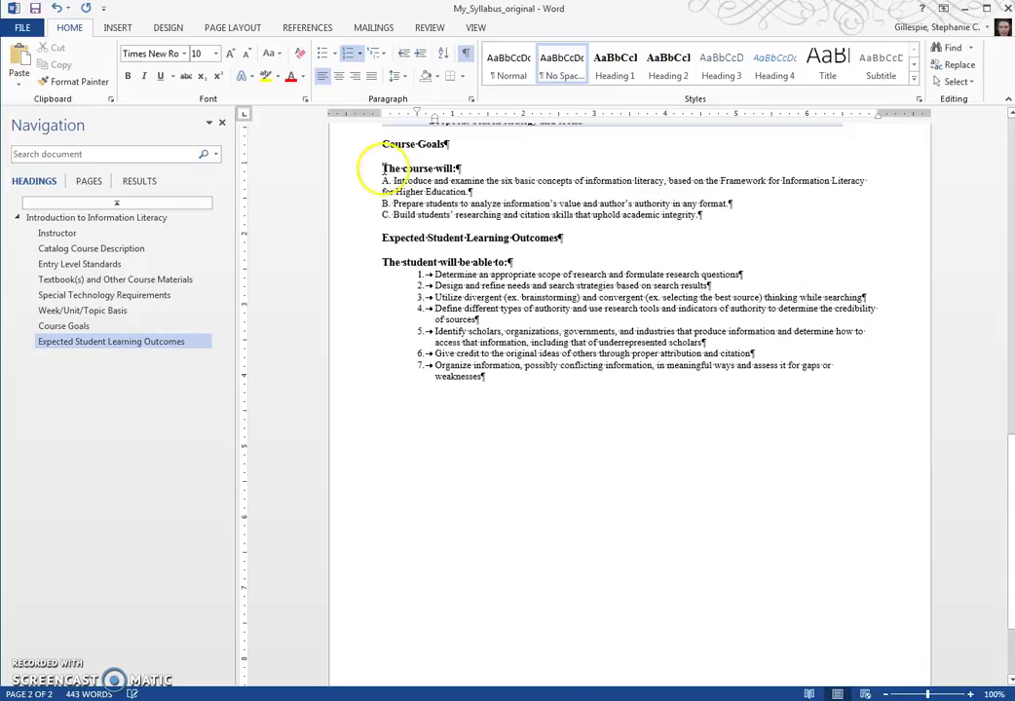
left_click(382, 181)
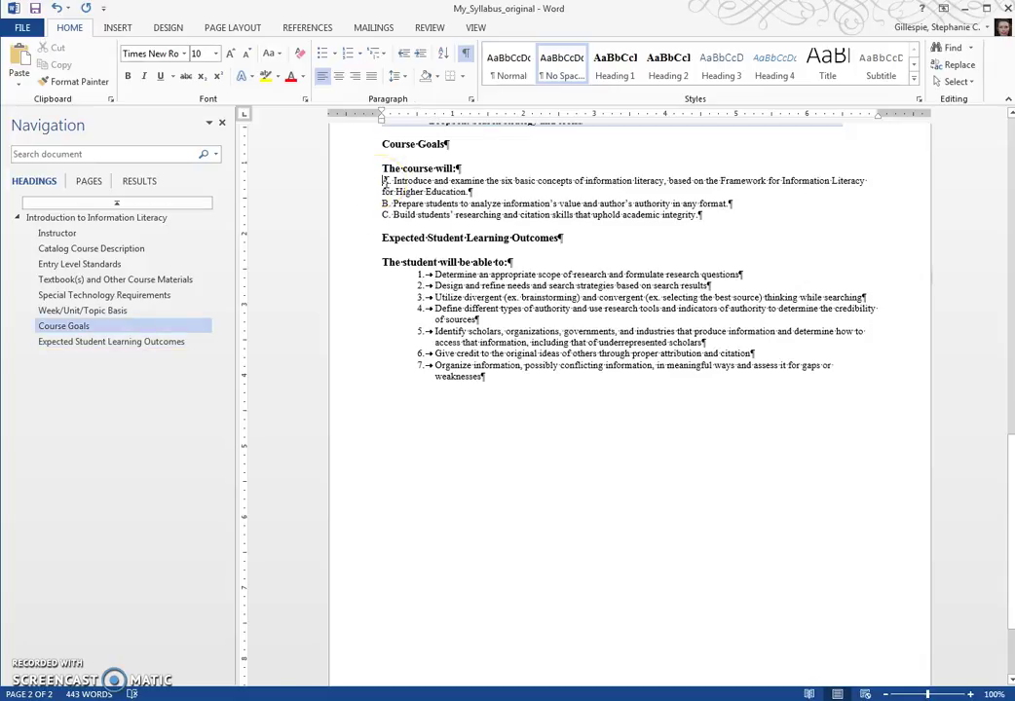
left_click(388, 181)
type(".")
left_click(381, 192)
left_click(433, 320)
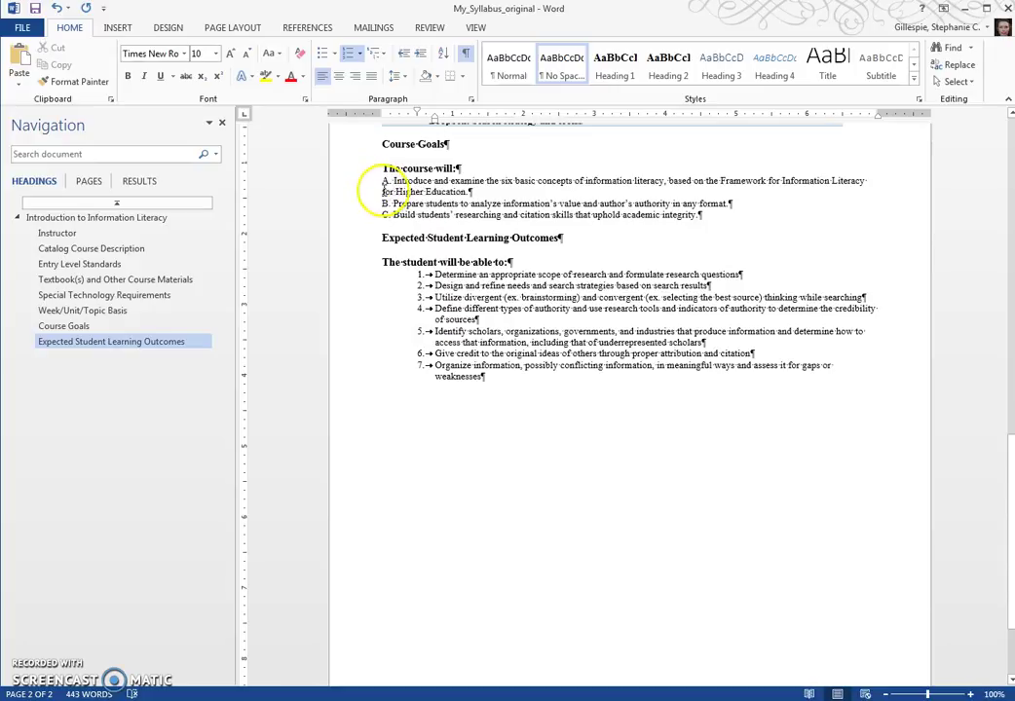
left_click(382, 181)
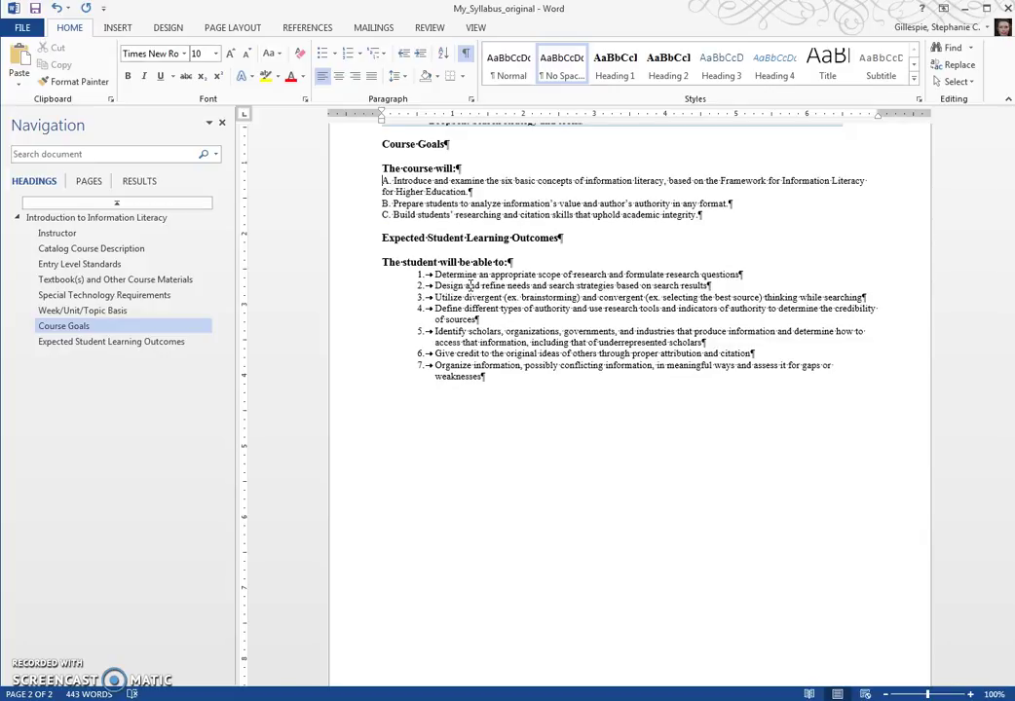
key("Right")
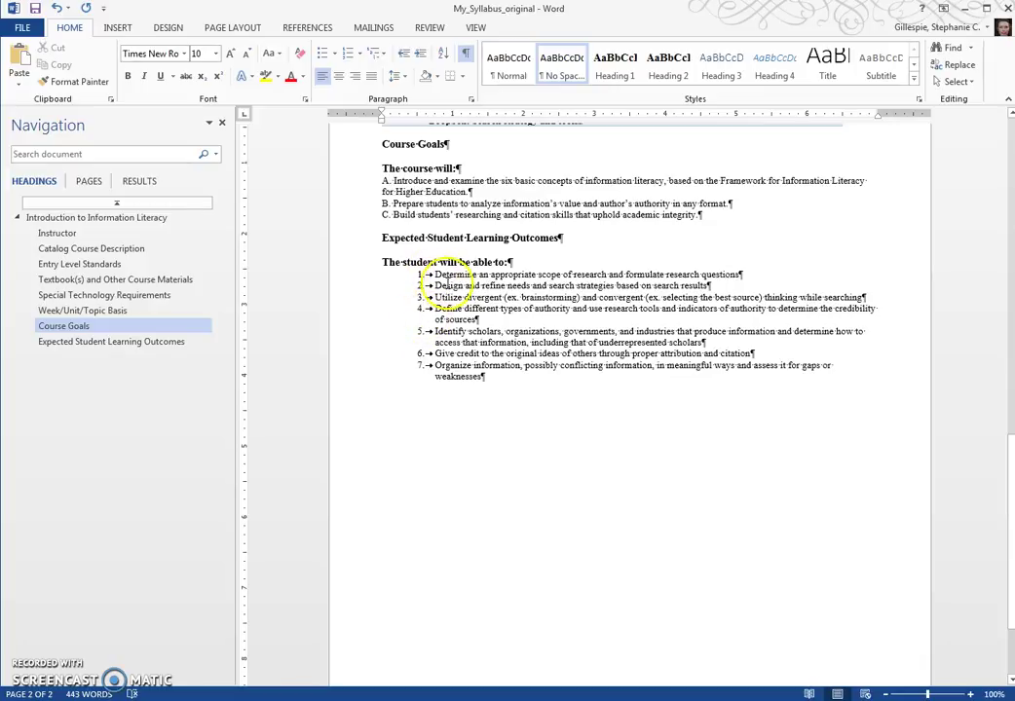
left_click(433, 284)
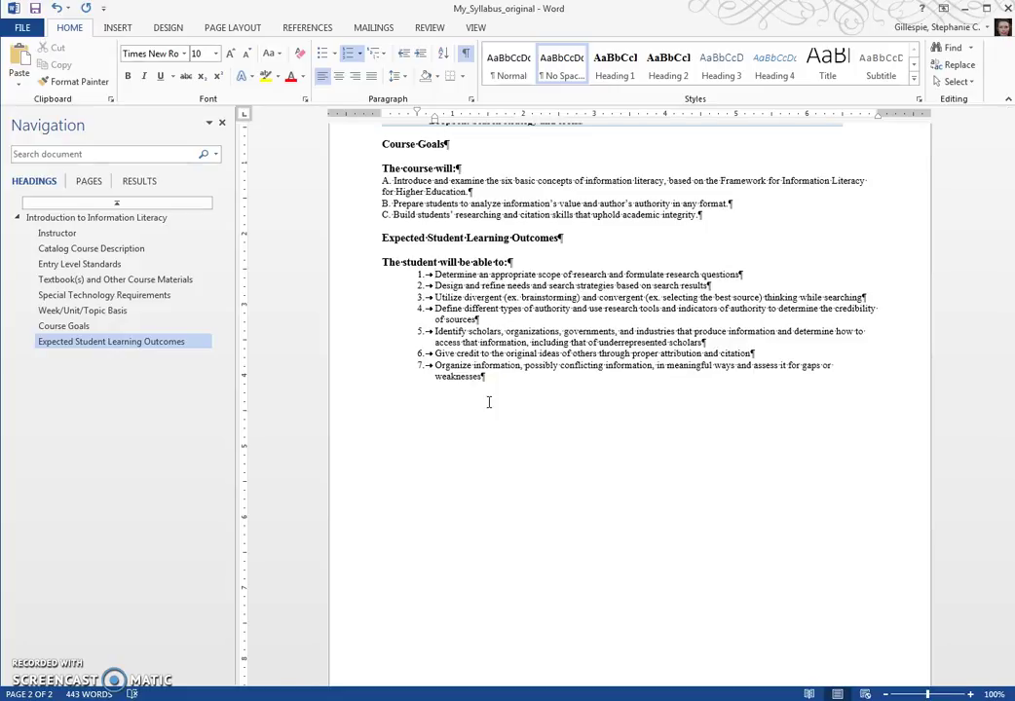
key("Left")
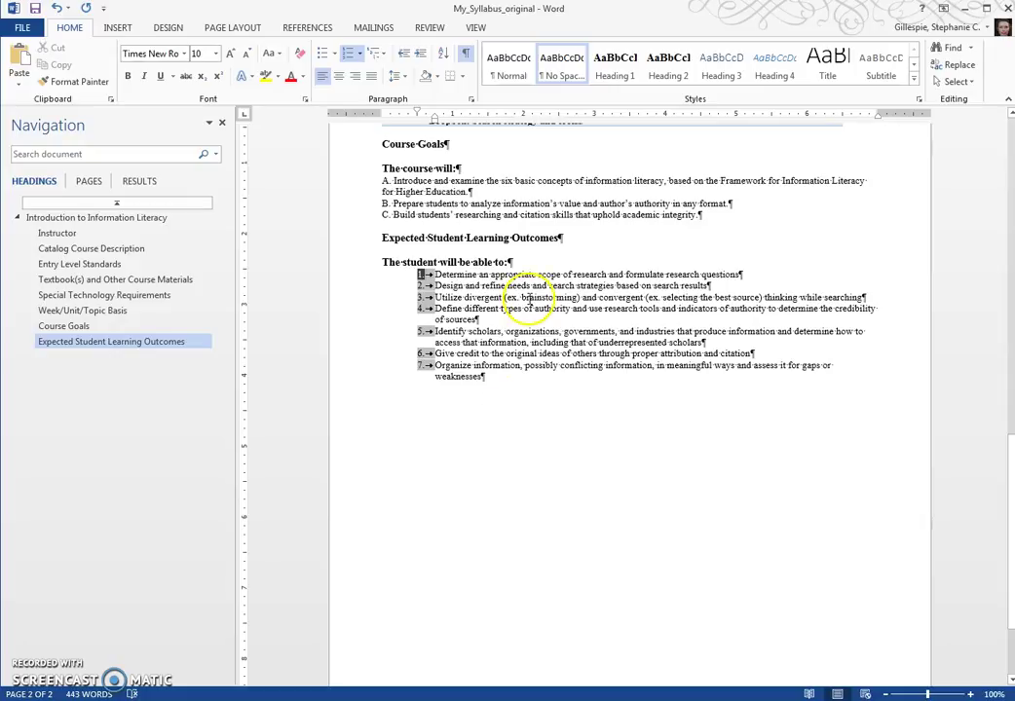
- Delete the manually entered letters A., B. and C. from the start of the three items under "The course will:"
left_click(393, 183)
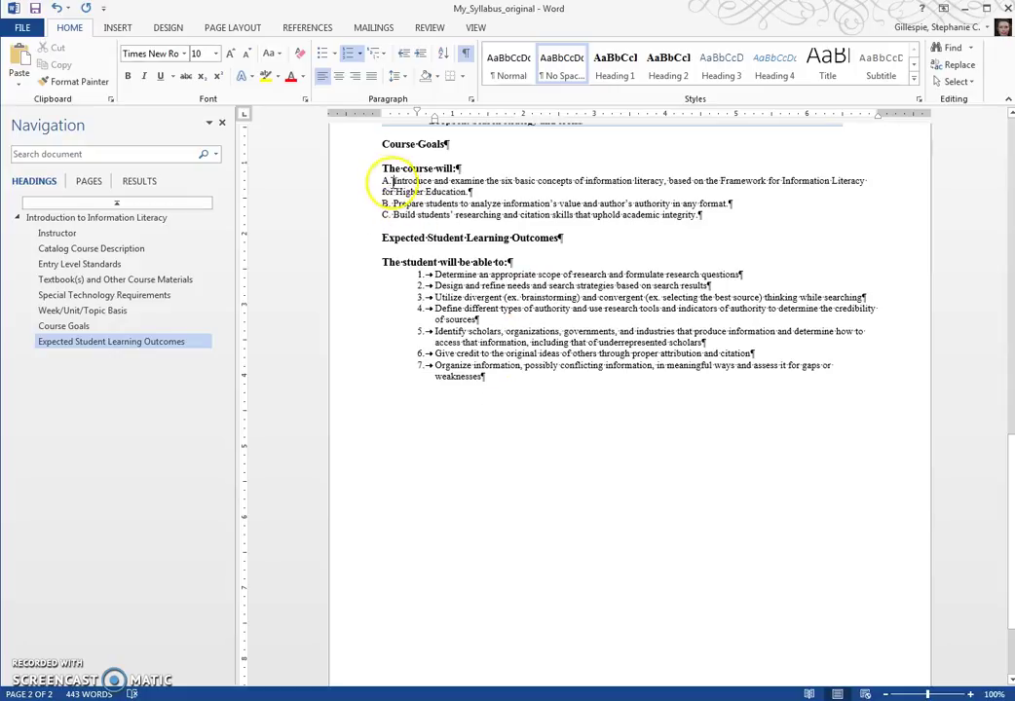
left_click_drag(392, 182, 384, 181)
key("Delete")
key("Down")
key("Delete")
key("Delete")
key("Delete")
key("Down")
key("Down")
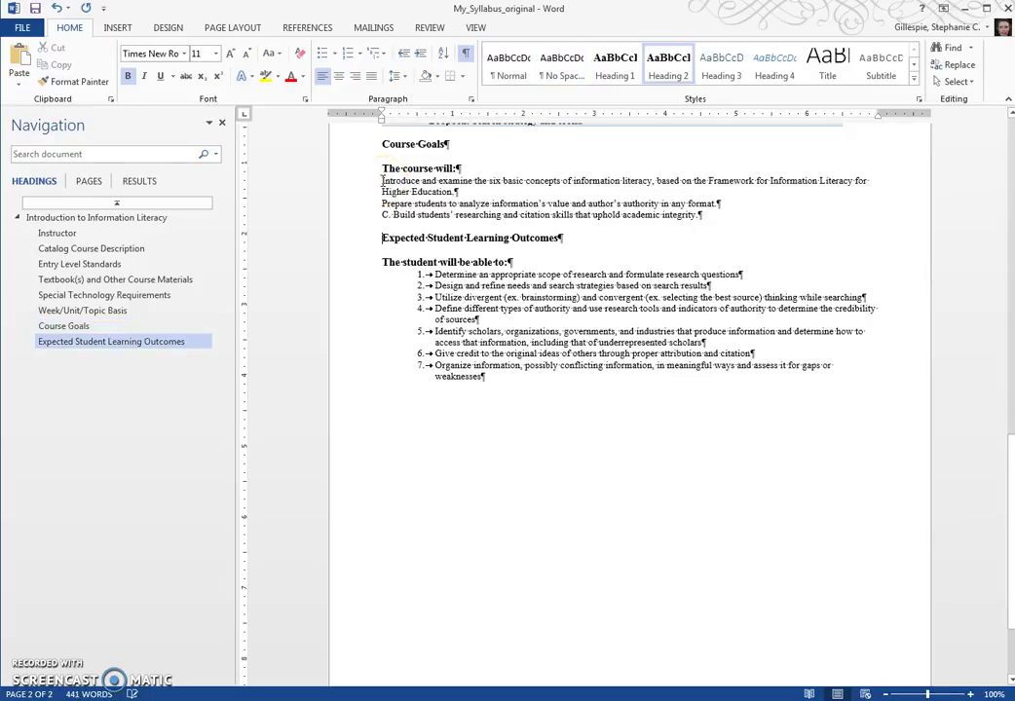
key("Up")
key("Delete")
key("Delete")
key("Delete")
- Format the three items under "The course will:" as an automatic A. B. C. lettered list
left_click_drag(381, 180, 401, 224)
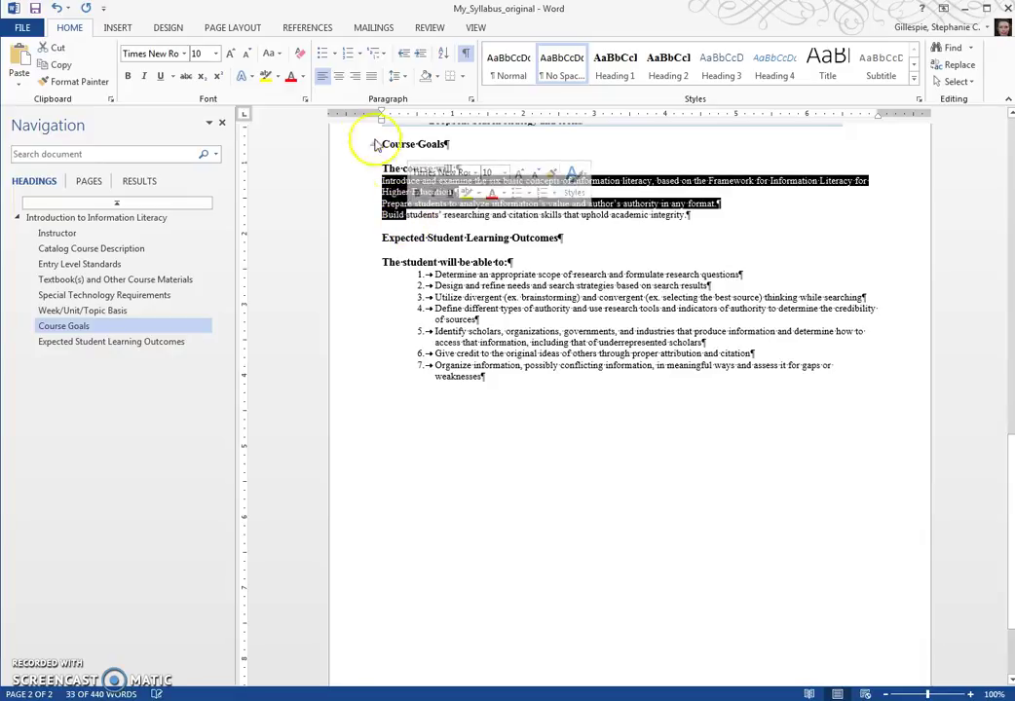
left_click(360, 57)
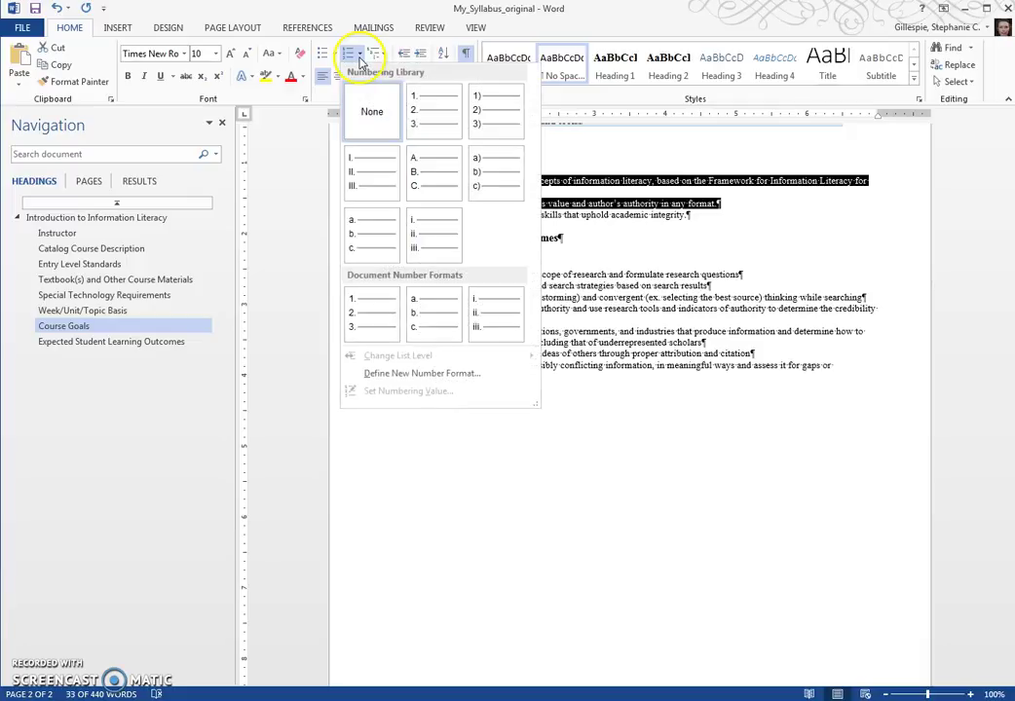
left_click(431, 187)
left_click(484, 302)
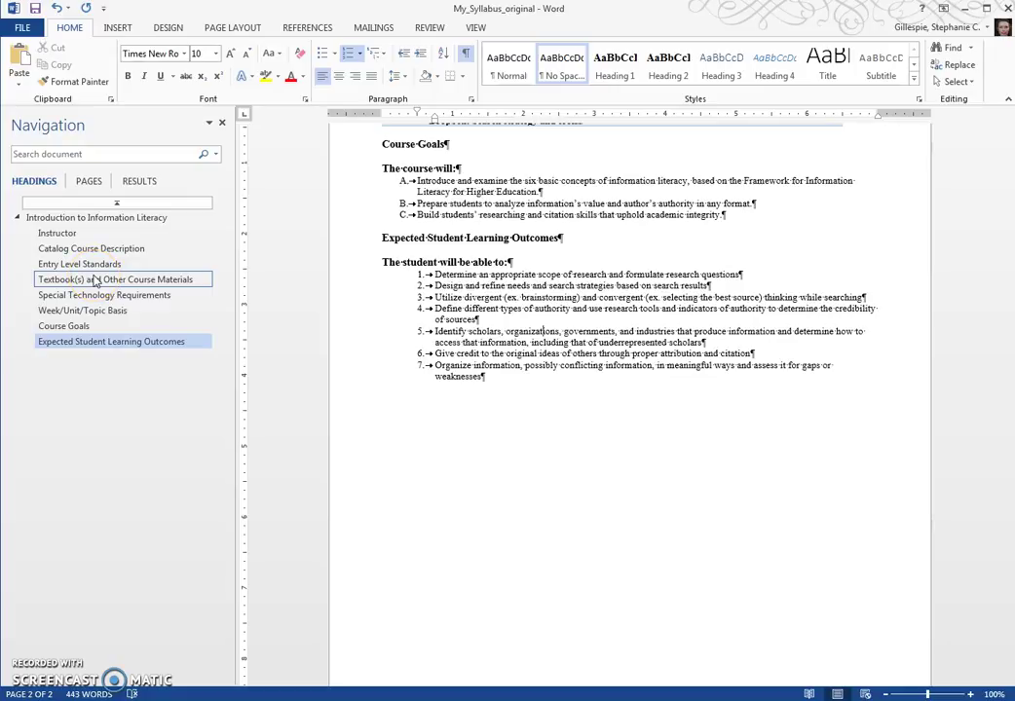
- Place the insertion point before the Week/Unit/Topic Basis heading and review the available page and section break types
left_click(83, 310)
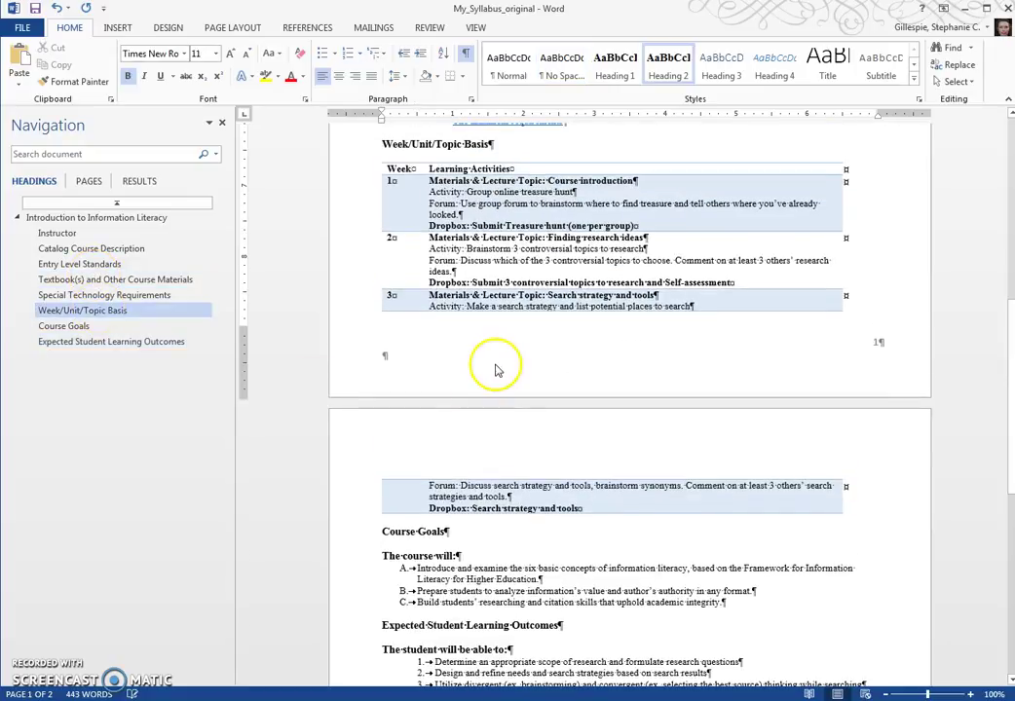
scroll(495, 368, "up", 2)
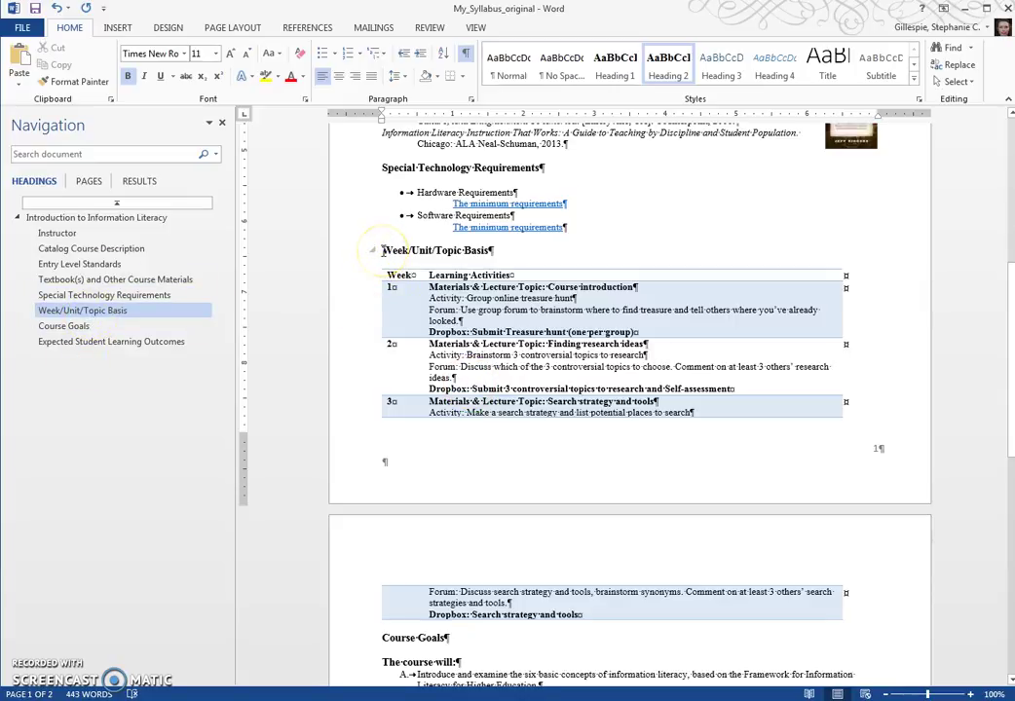
left_click(383, 250)
left_click(381, 250)
left_click(448, 366)
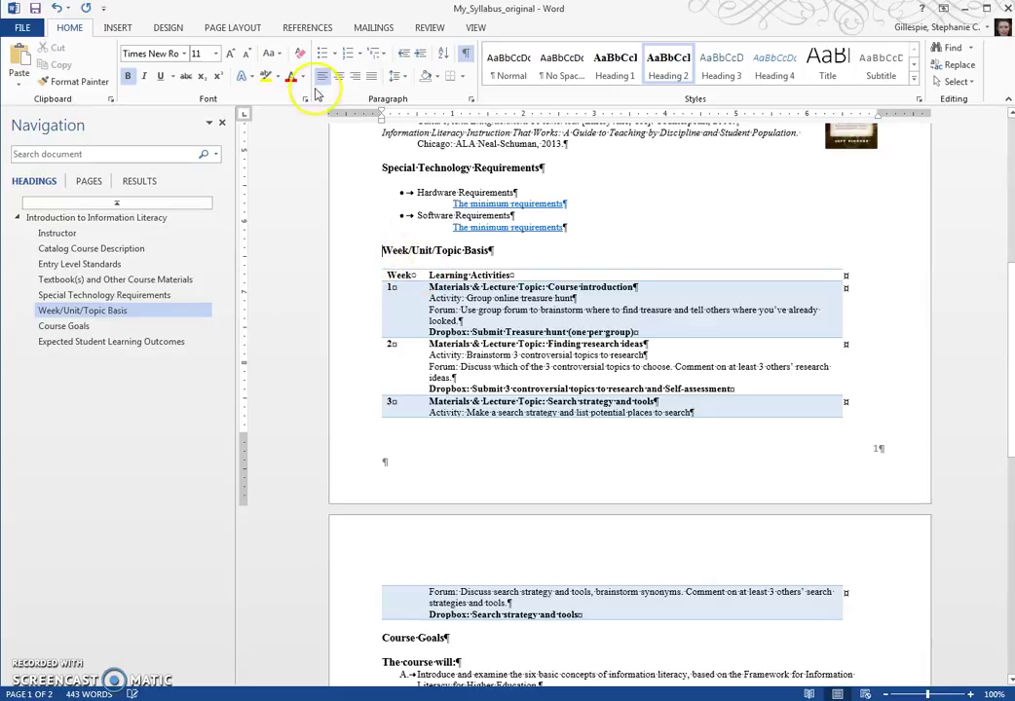
left_click(234, 27)
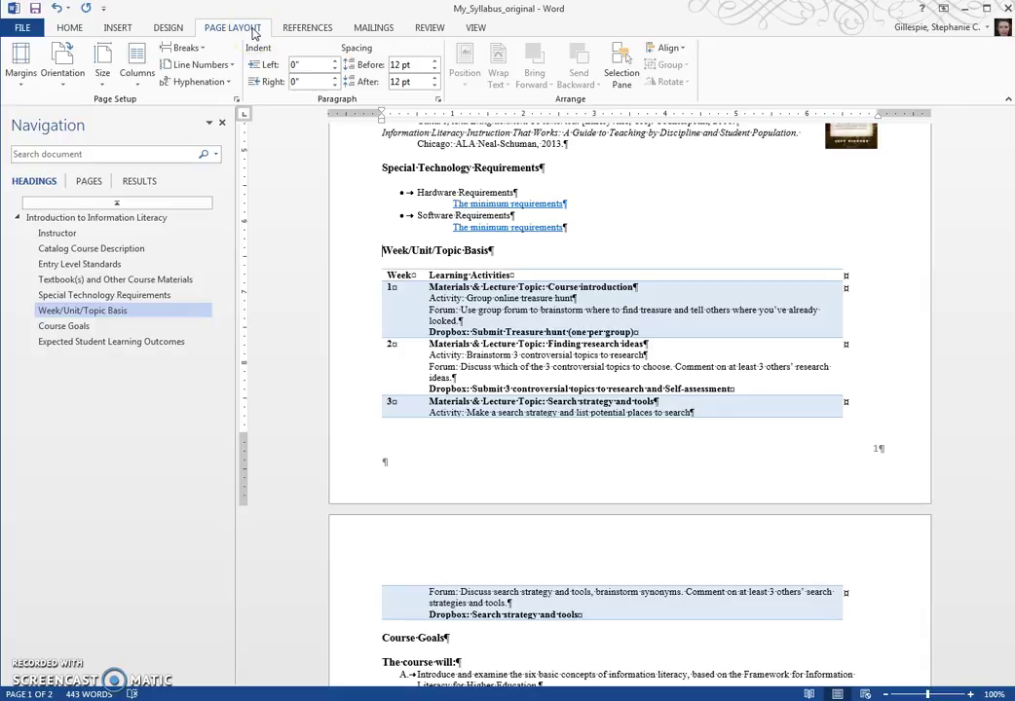
left_click(201, 50)
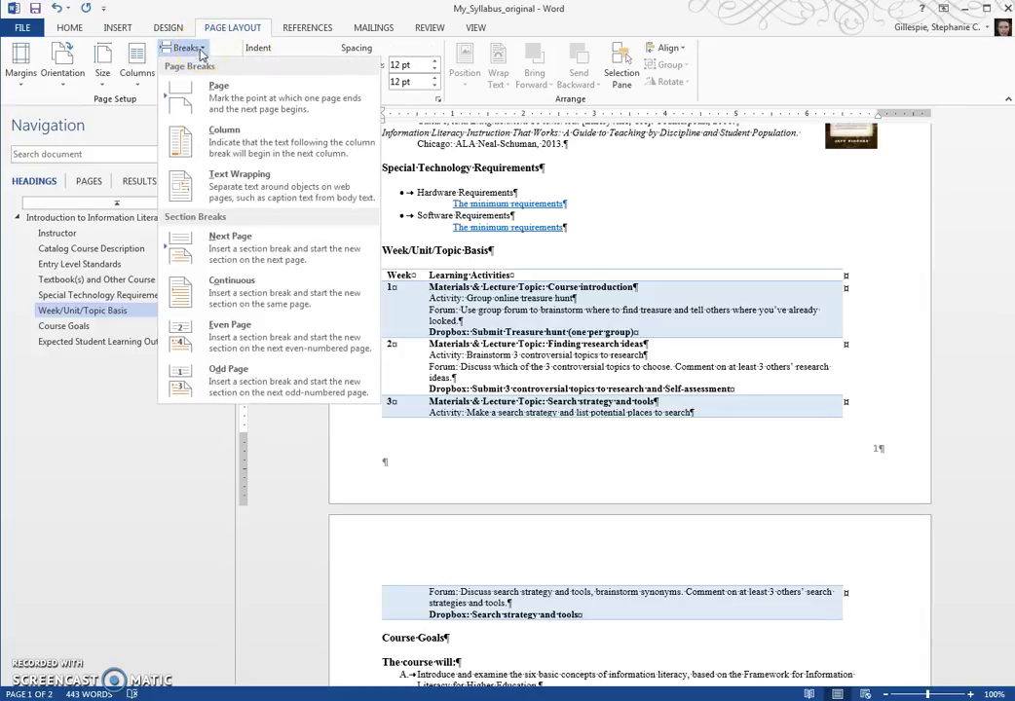
left_click(202, 86)
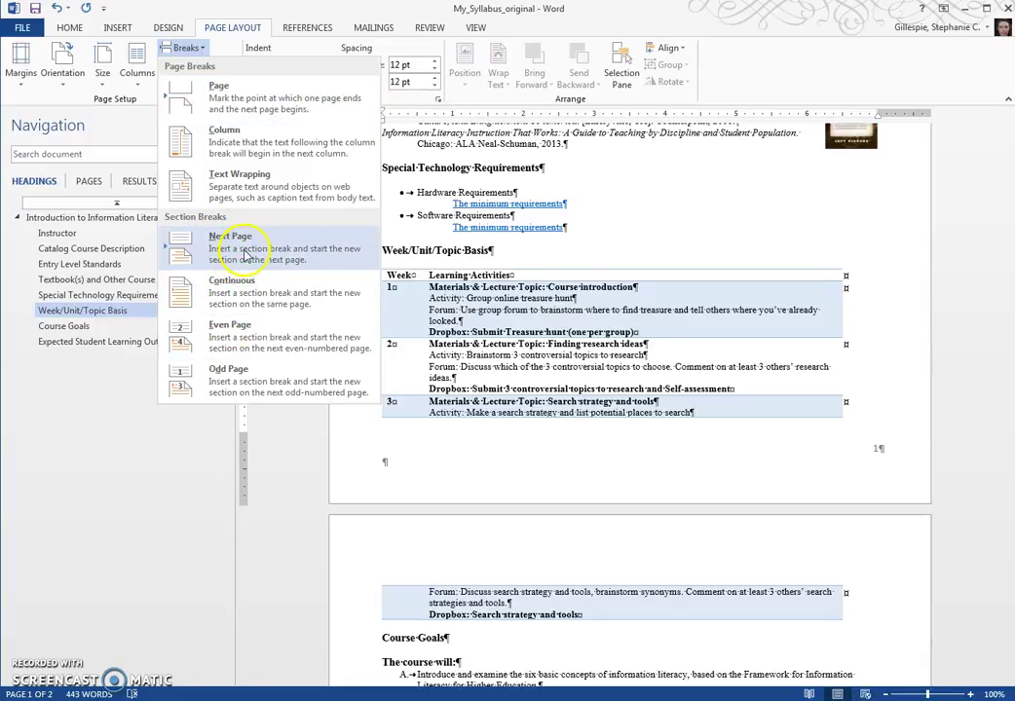
left_click(183, 48)
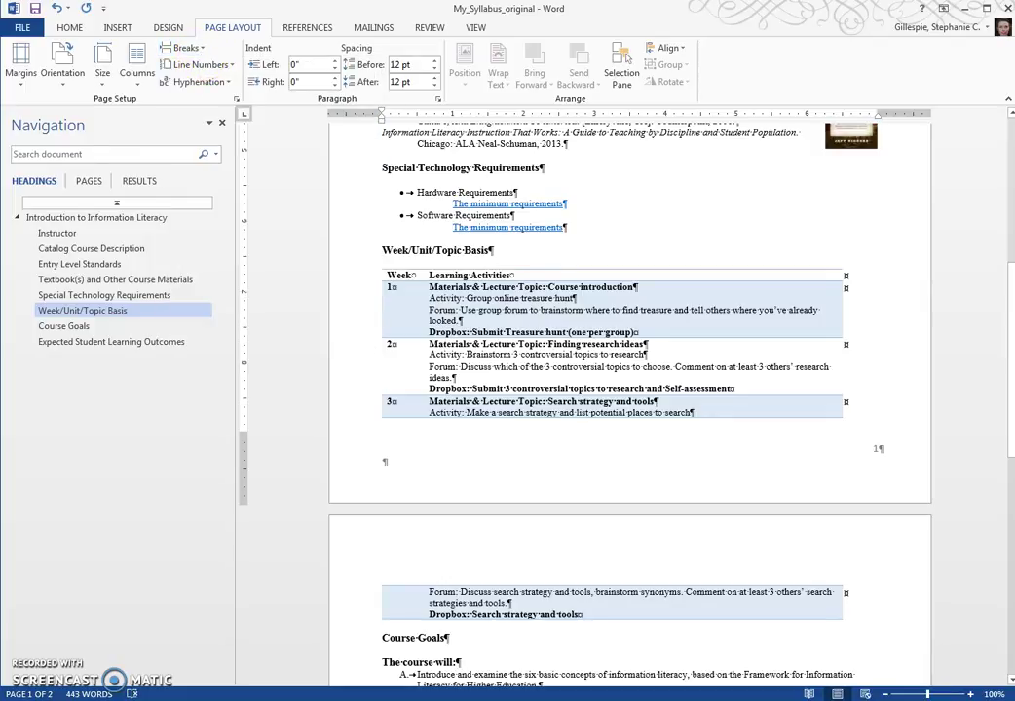
- Switch to the browser to review the workshop's inaccessible and accessible syllabus examples and its step outline, and return to the Word syllabus
left_click_drag(0, 32, 42, 30)
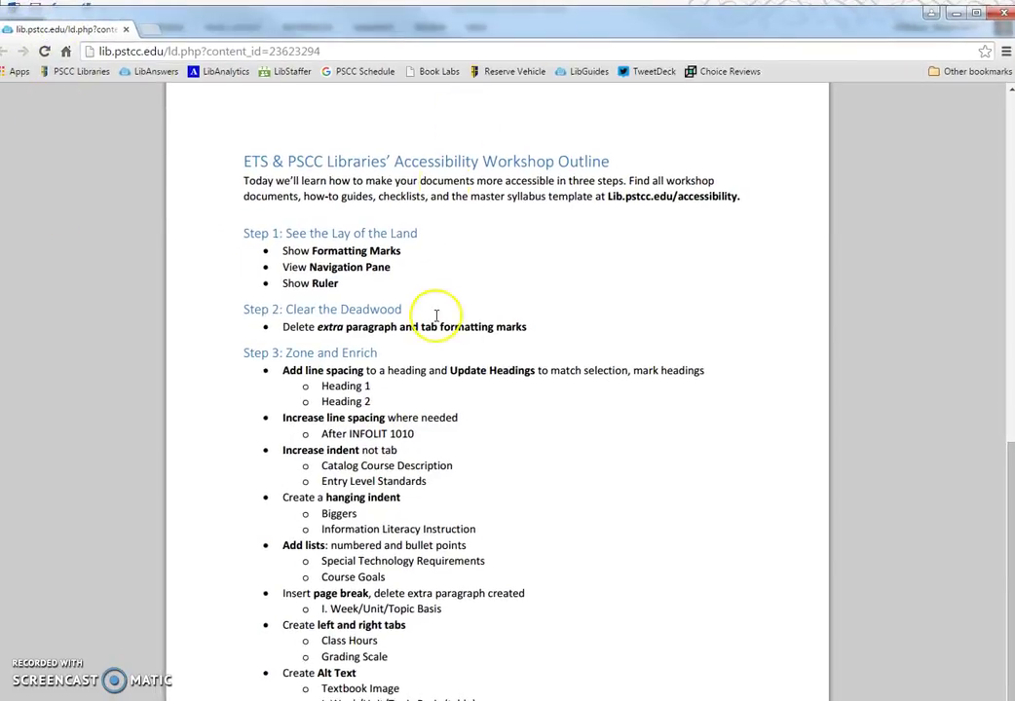
scroll(437, 314, "up", 4)
scroll(409, 321, "up", 6)
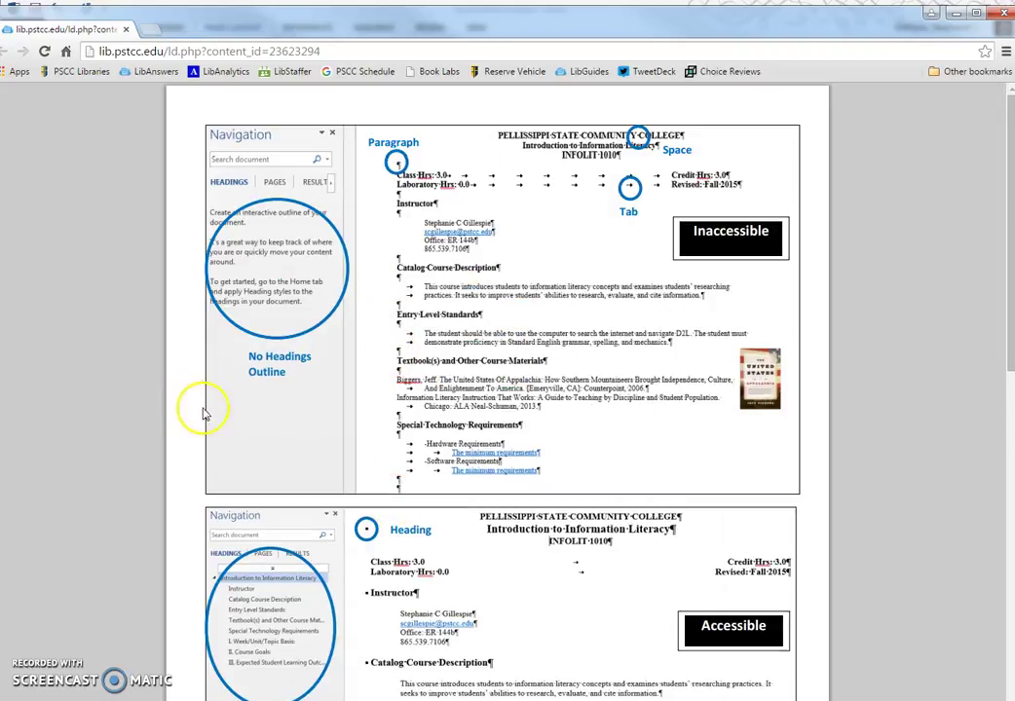
scroll(572, 430, "down", 9)
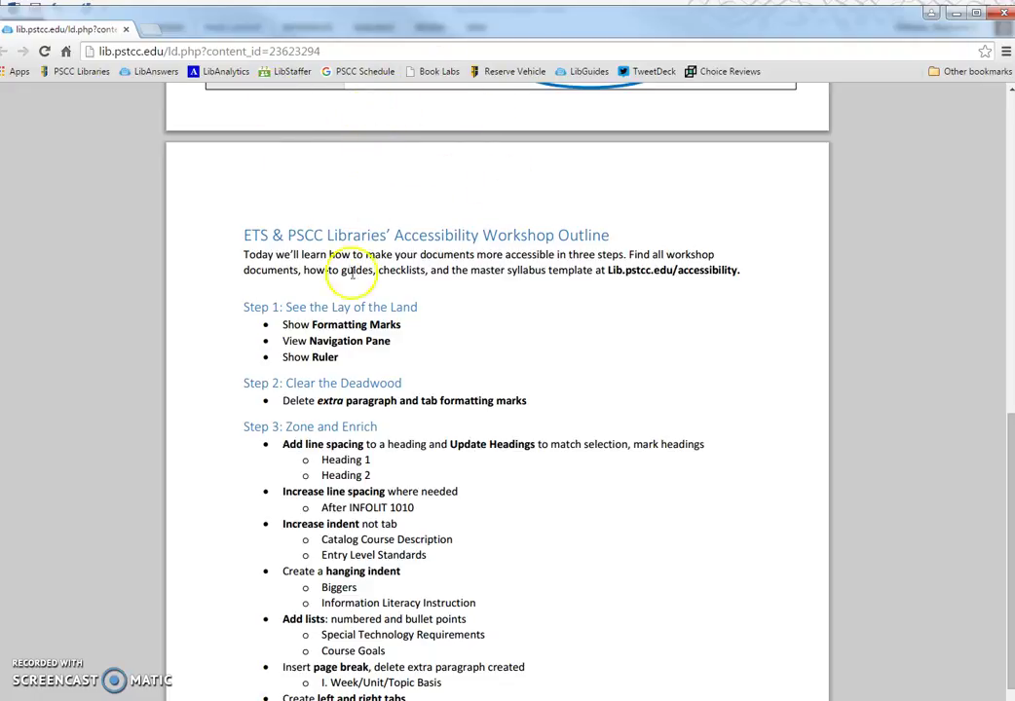
left_click_drag(37, 32, 0, 32)
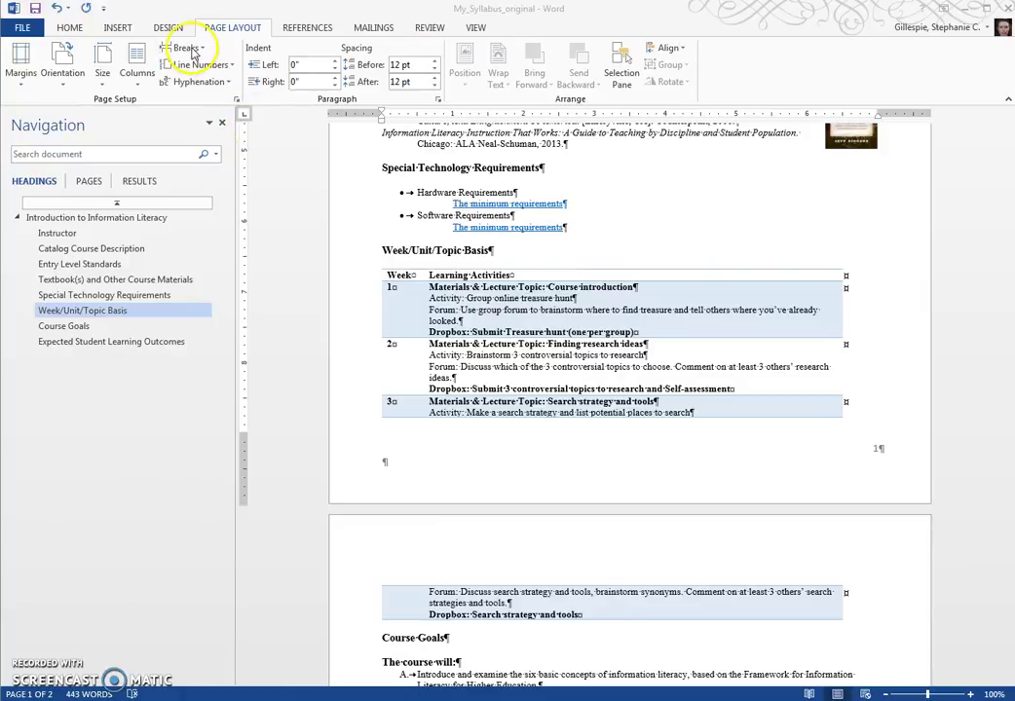
- Insert a page break before the Week/Unit/Topic Basis heading
left_click(185, 47)
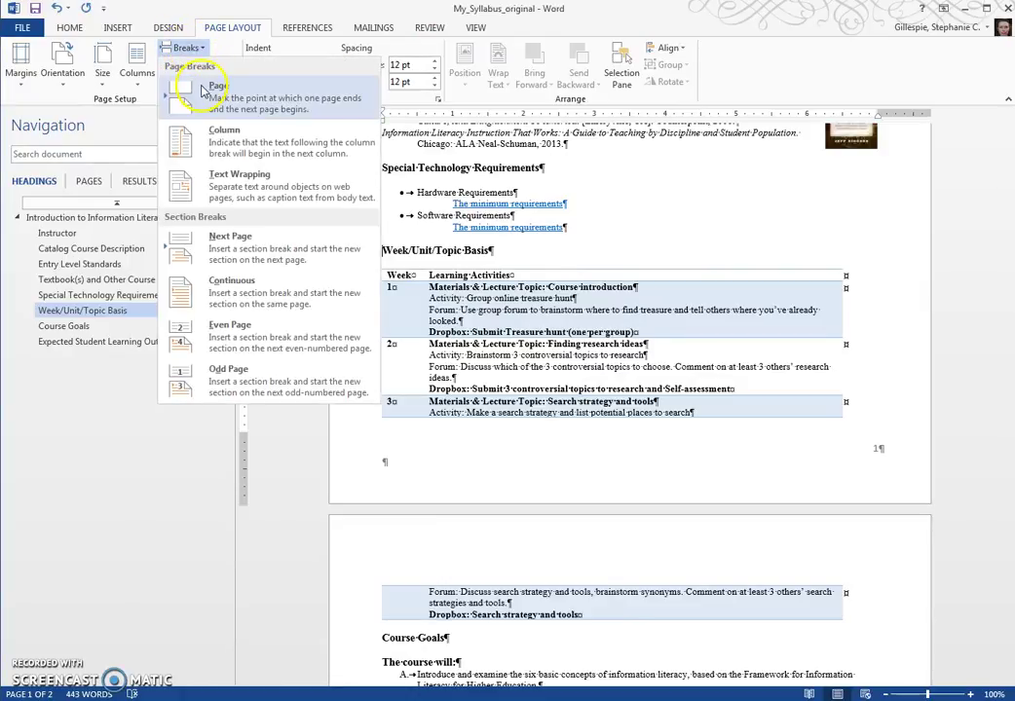